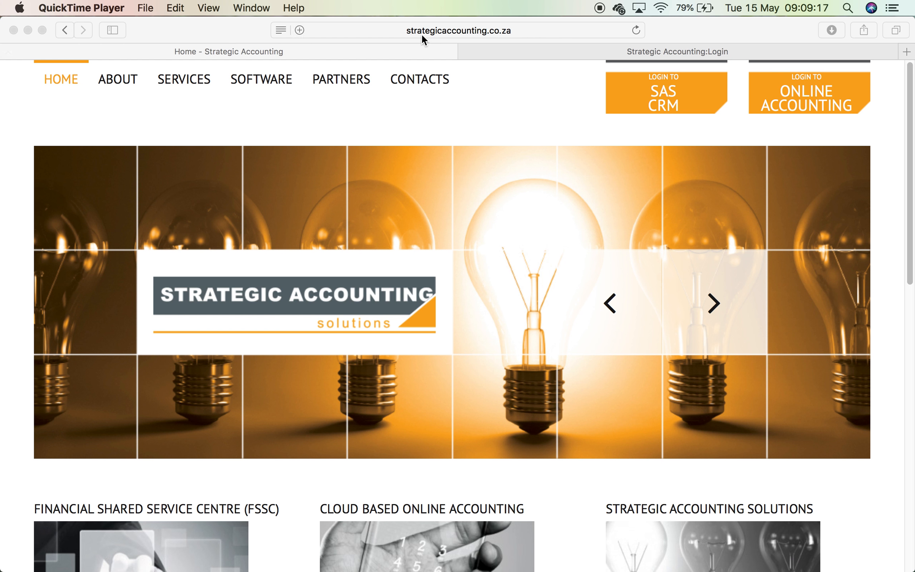
- Bring the Safari window with the Strategic Accounting home page to the front
left_click(853, 144)
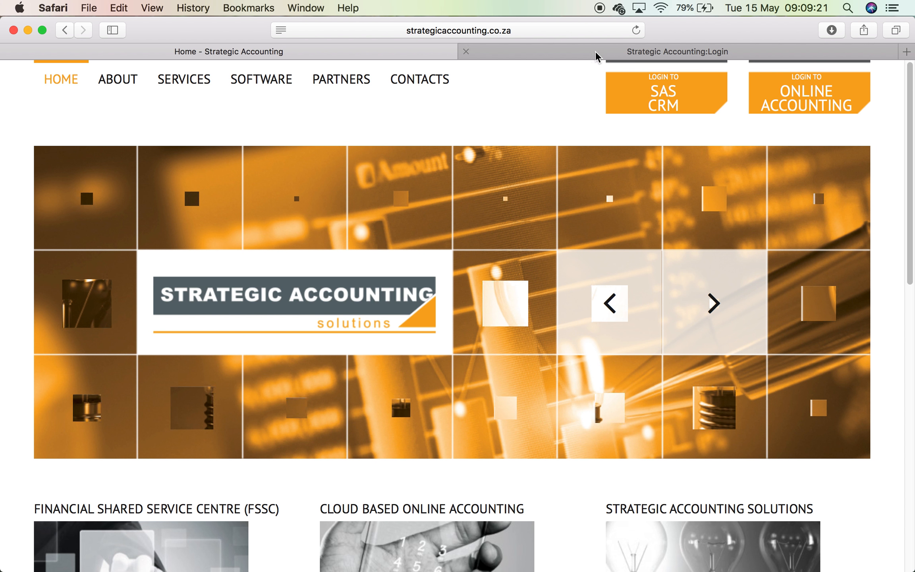
- Log in to Indalo Shopfitters (Pty) Ltd without saving the password, then open Settings
left_click(590, 50)
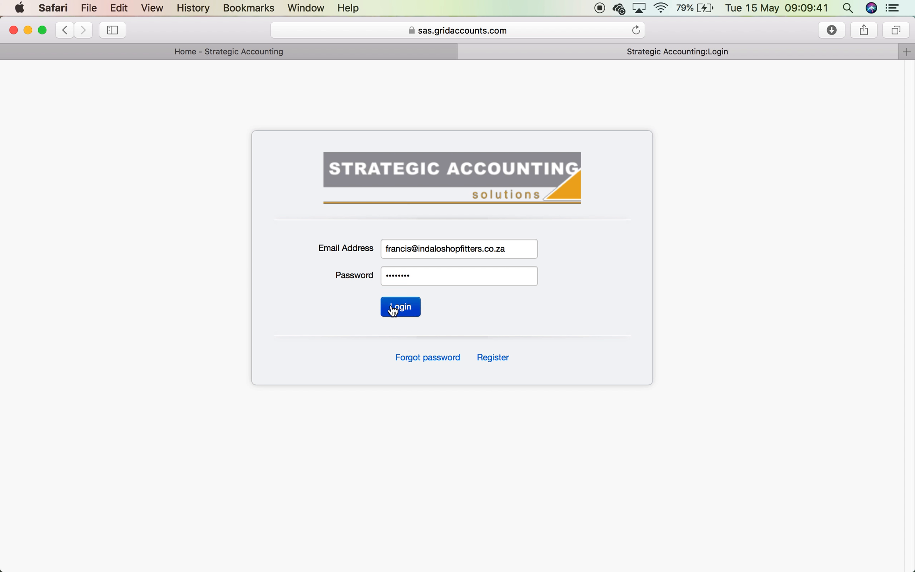
left_click(404, 309)
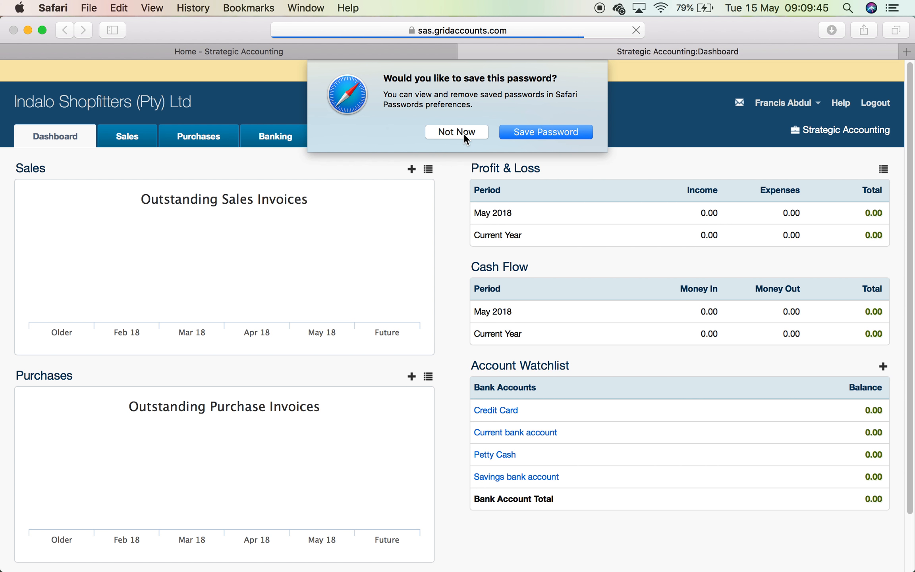
left_click(463, 133)
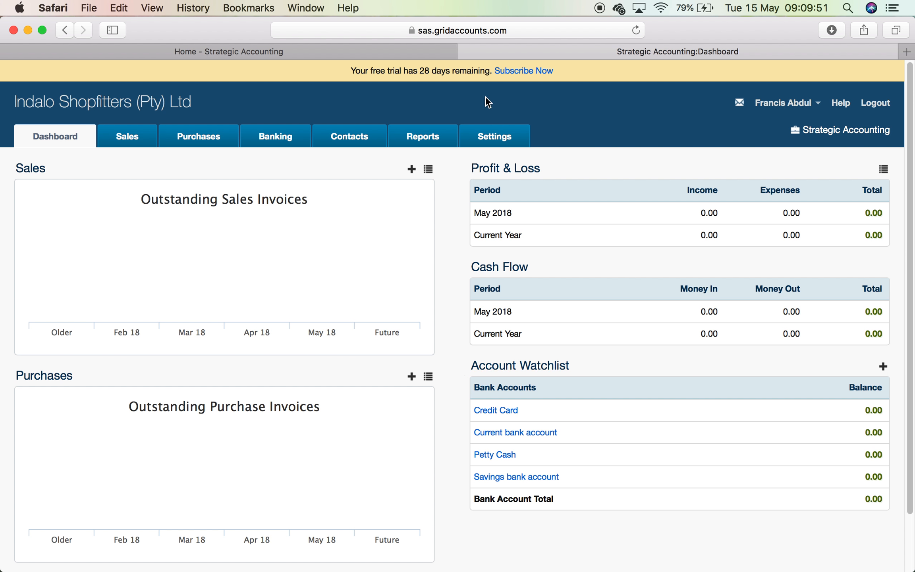
left_click(514, 135)
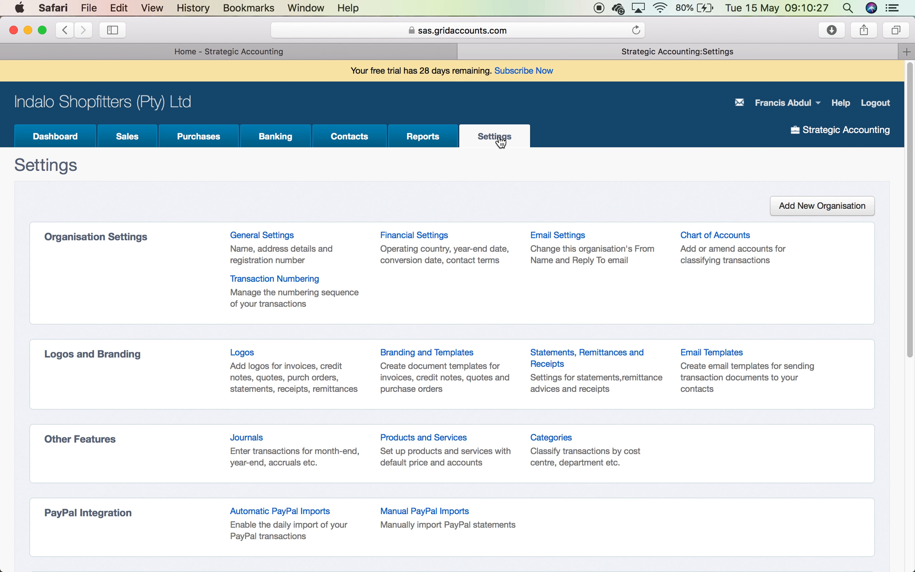
- Open General Settings and check the Registration Number and Email values
left_click(278, 237)
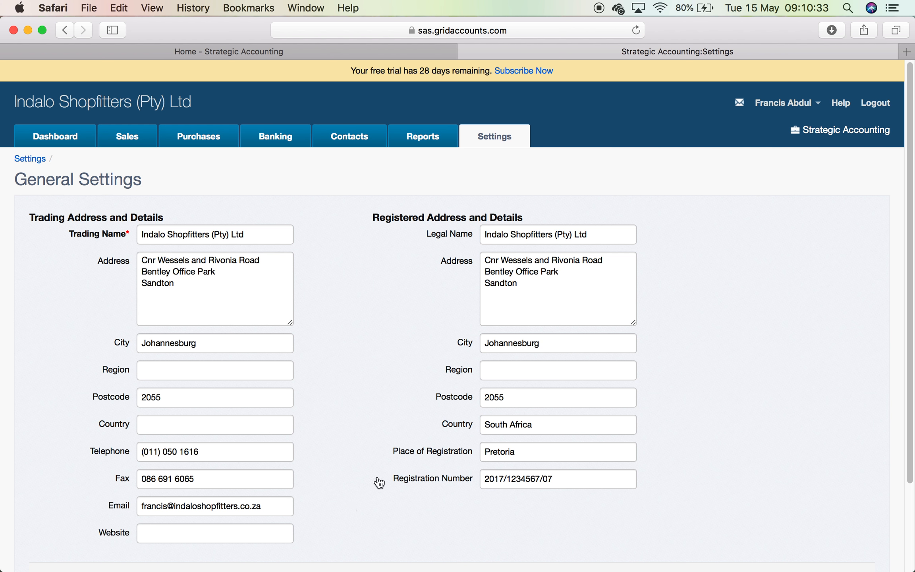
left_click(562, 480)
key("Left")
key("Left")
key("Left")
key("Left")
key("Left")
key("Left")
key("Left")
key("Left")
key("Left")
key("Right")
key("Right")
key("Right")
key("Right")
key("Right")
key("Right")
key("Right")
key("Right")
left_click(269, 508)
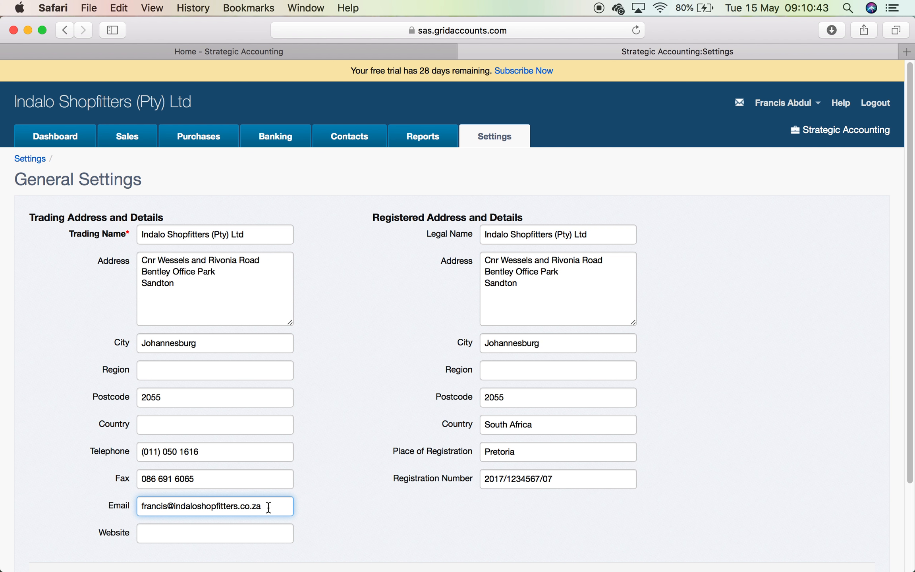
key("Left")
key("Left")
key("Left")
key("Left")
key("Left")
key("Left")
scroll(457, 318, "down", 5)
left_click(154, 428)
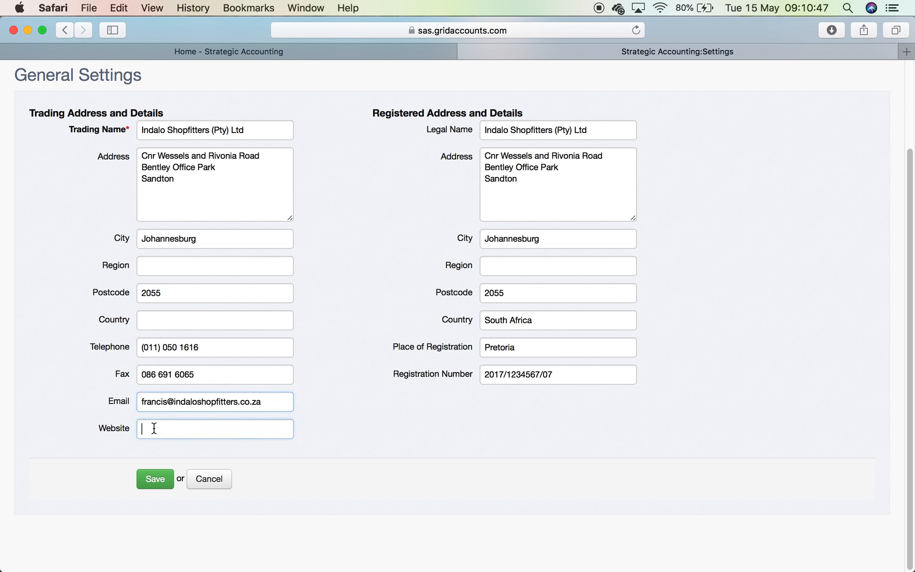
type("www.ins")
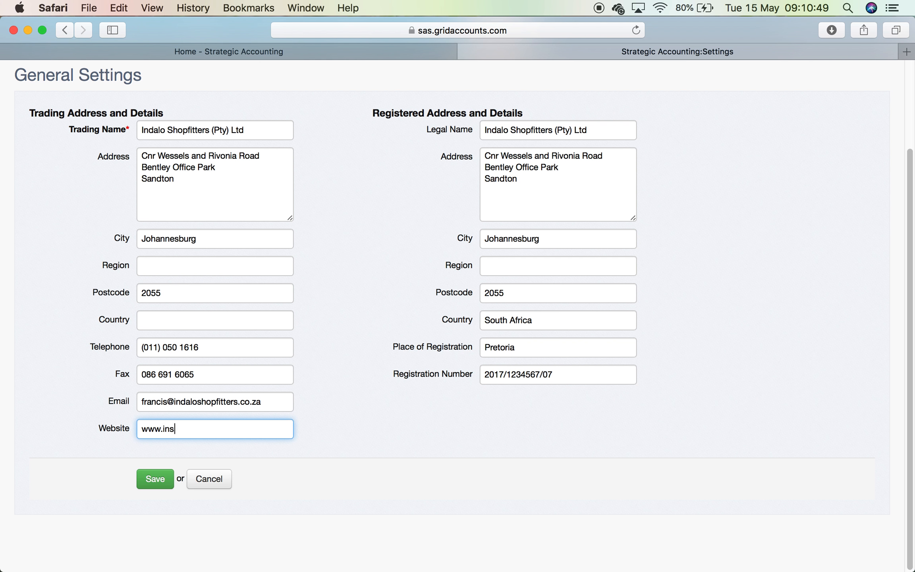
key("BackSpace")
type("do")
key("BackSpace")
type("aloshof")
key("BackSpace")
type("pfitter.co.za")
left_click(155, 478)
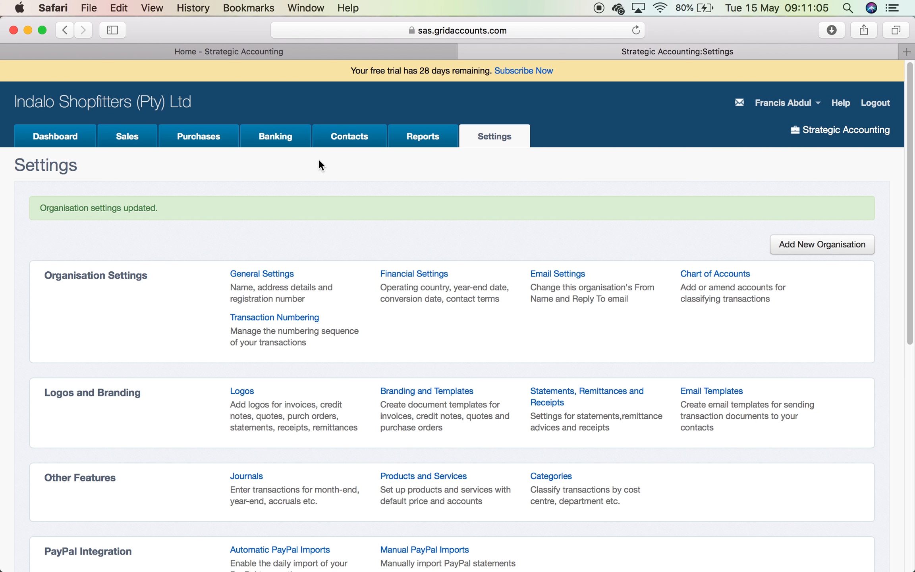
left_click(442, 391)
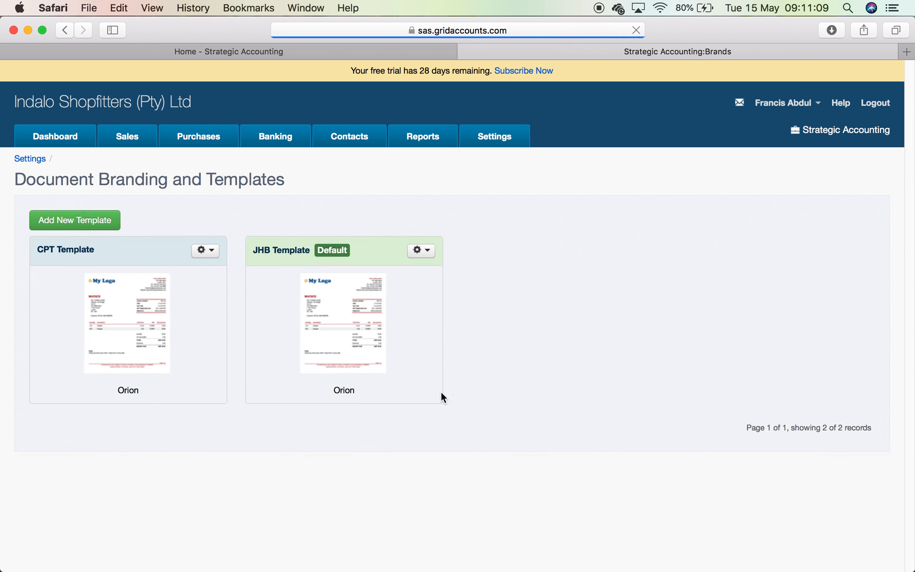
left_click(211, 256)
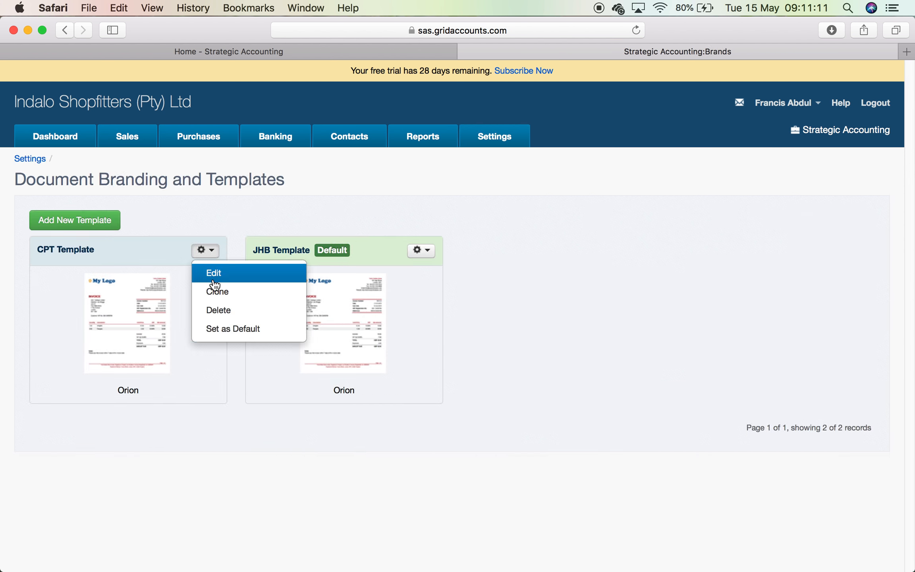
left_click(213, 278)
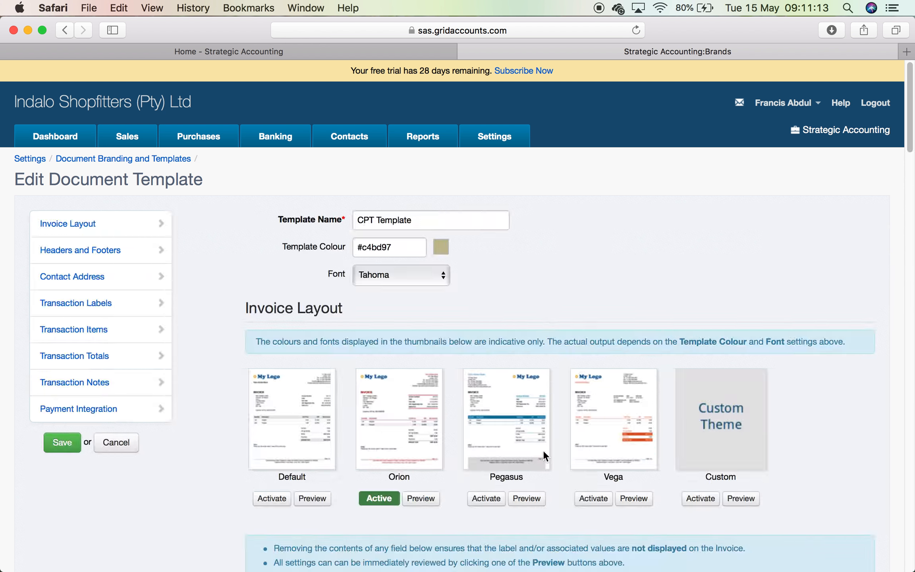
scroll(544, 453, "down", 10)
scroll(543, 450, "down", 1)
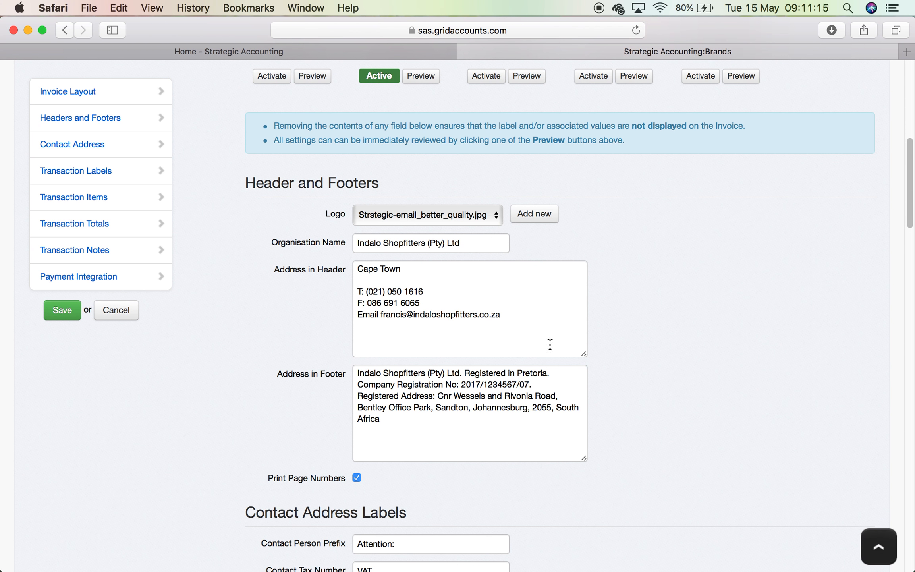
left_click(507, 315)
key("Return")
type("www.")
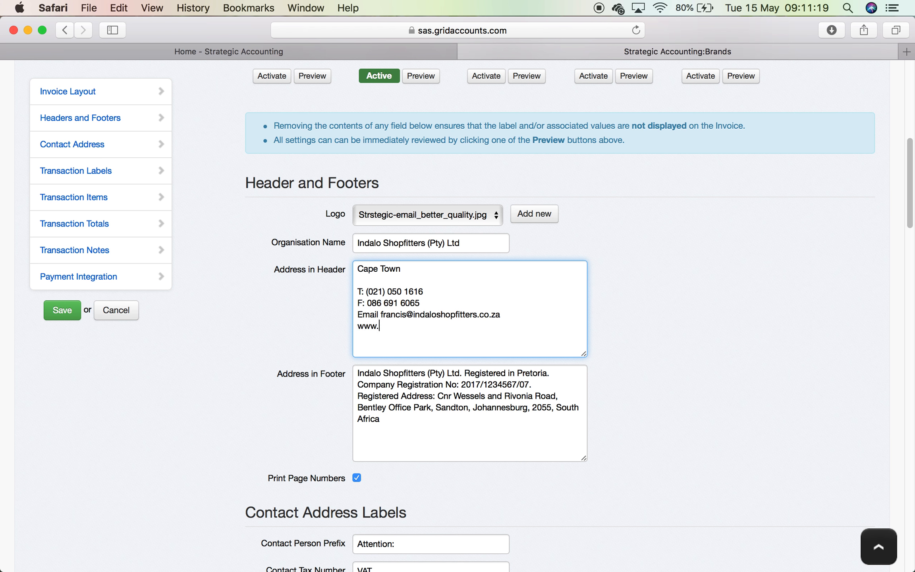
type("indaloshopft")
key("BackSpace")
type("itters.co.za")
left_click(67, 312)
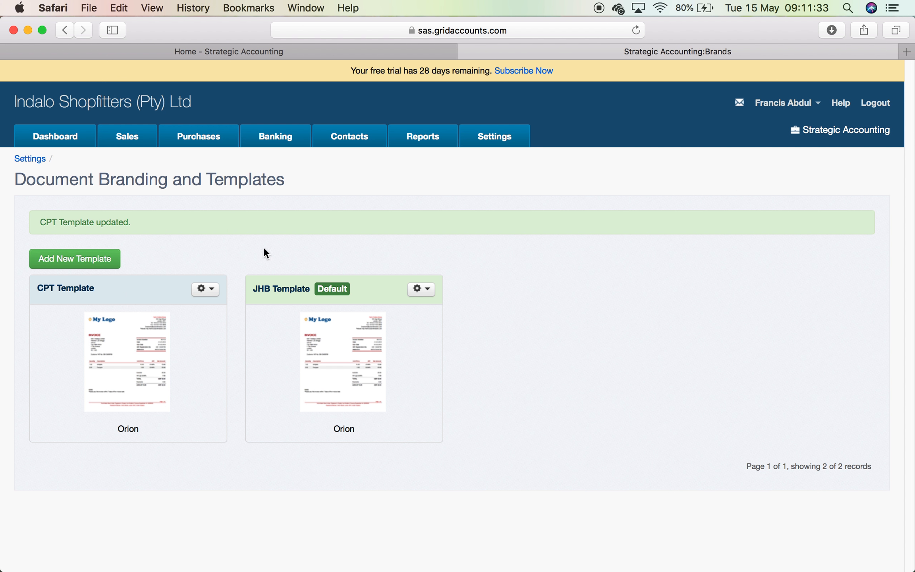
- Review Financial Settings (VAT Number, sales terms, Current default bank account) and cancel without saving
left_click(497, 139)
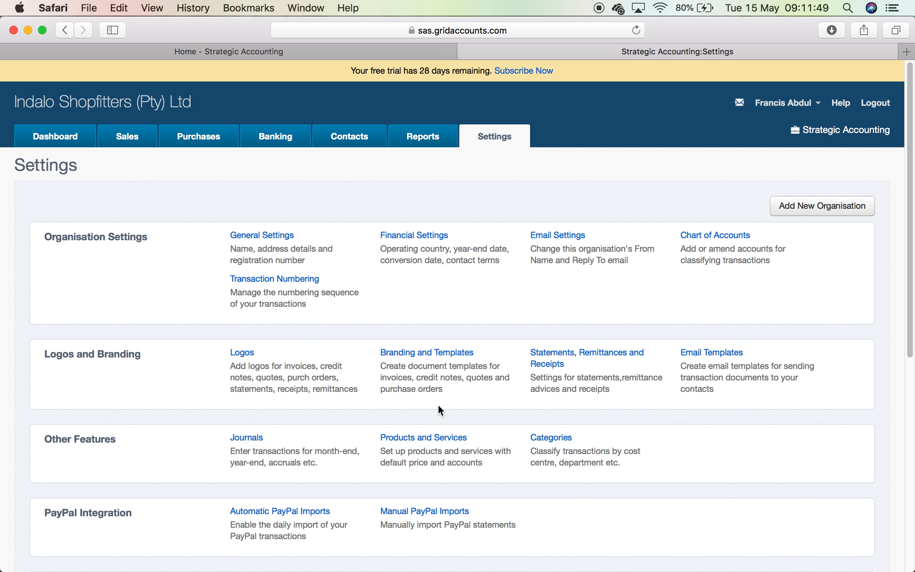
left_click(425, 240)
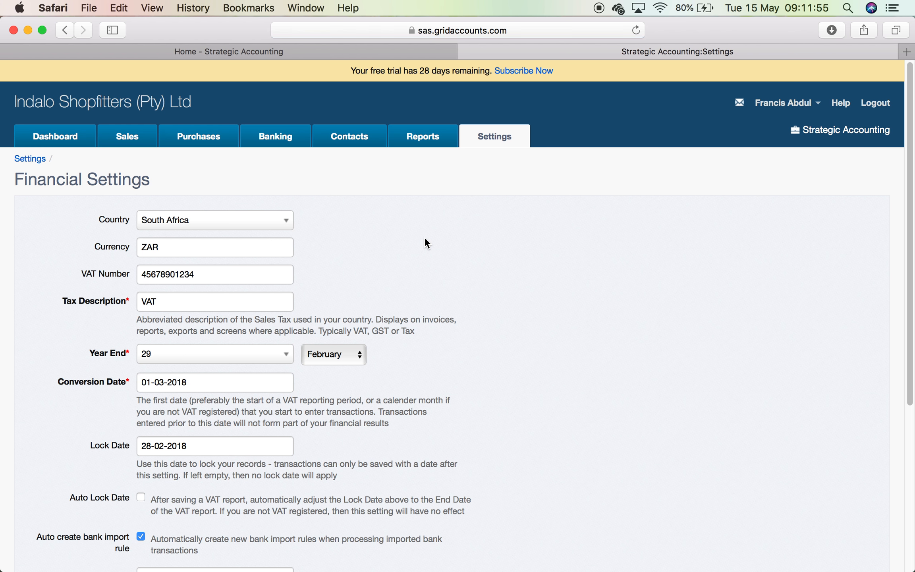
left_click(200, 274)
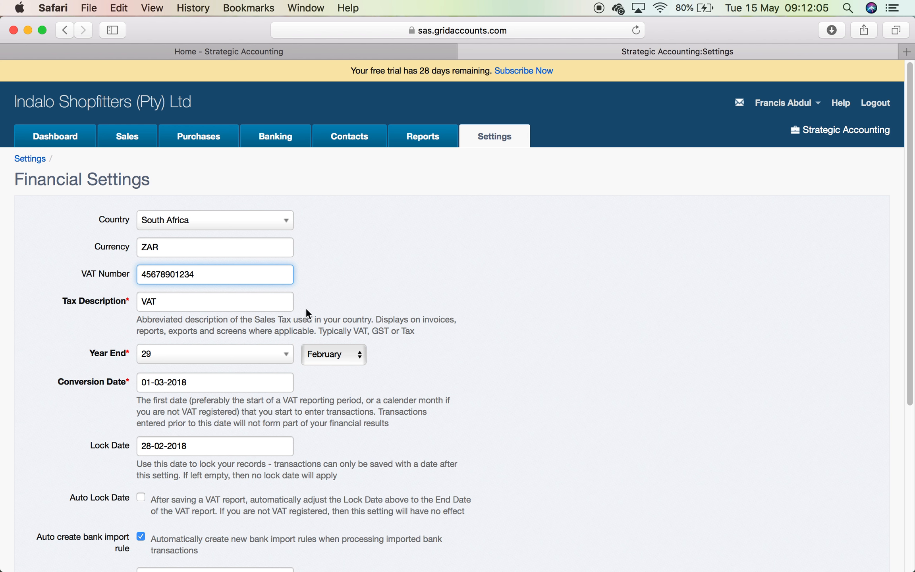
scroll(470, 392, "down", 5)
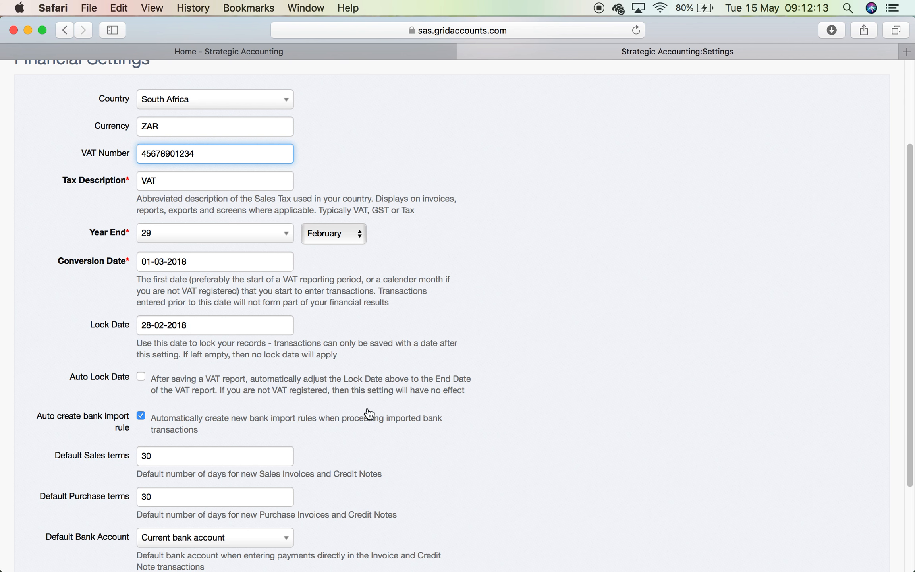
scroll(368, 415, "down", 5)
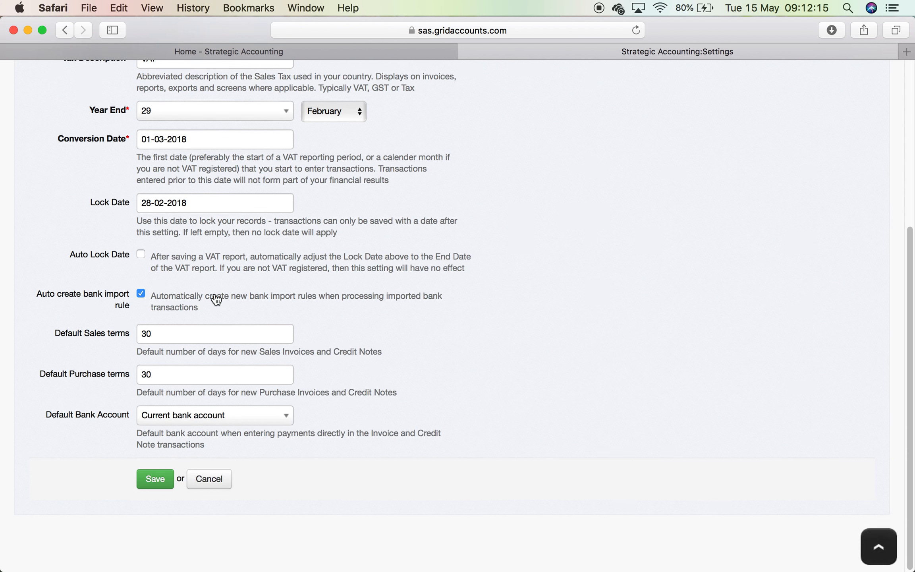
left_click(160, 334)
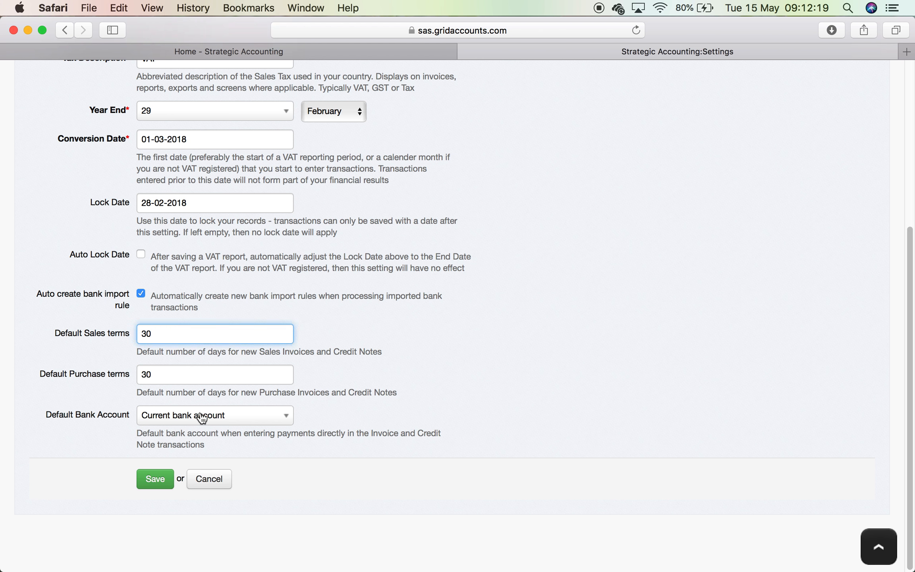
left_click(273, 417)
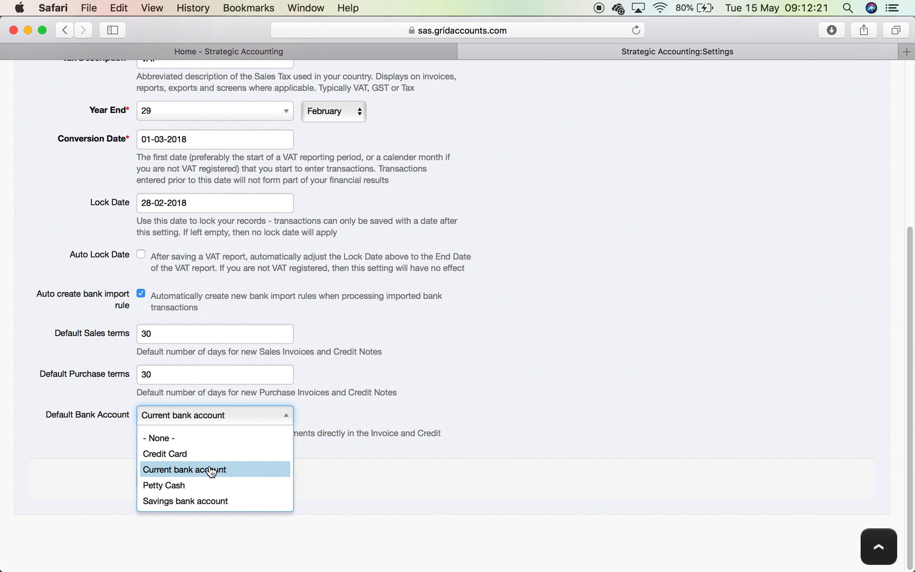
left_click(213, 468)
left_click(483, 345)
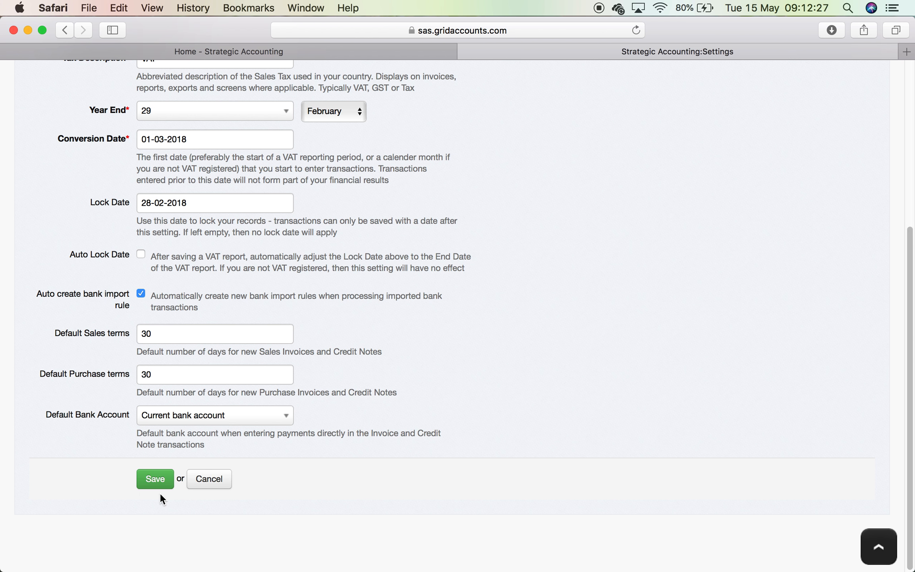
left_click(206, 478)
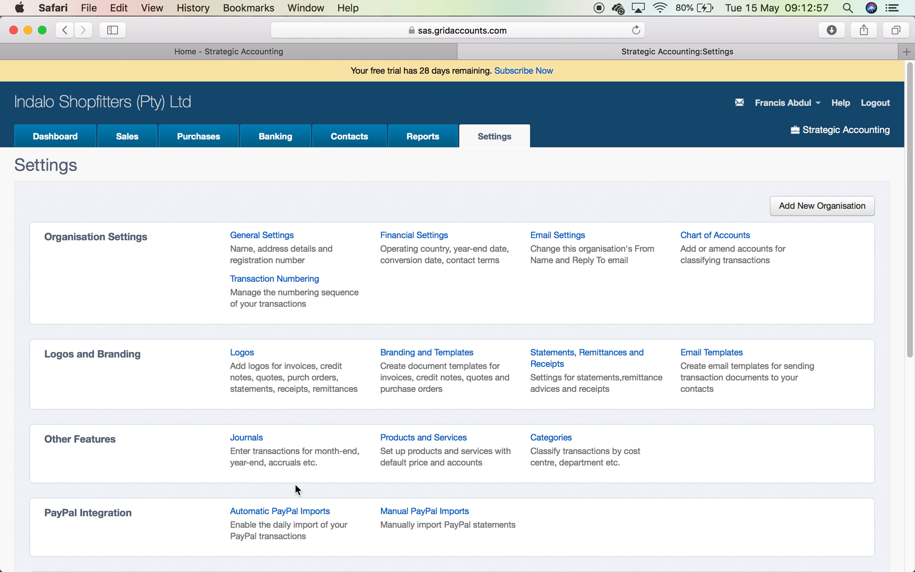
scroll(376, 471, "down", 5)
left_click(281, 406)
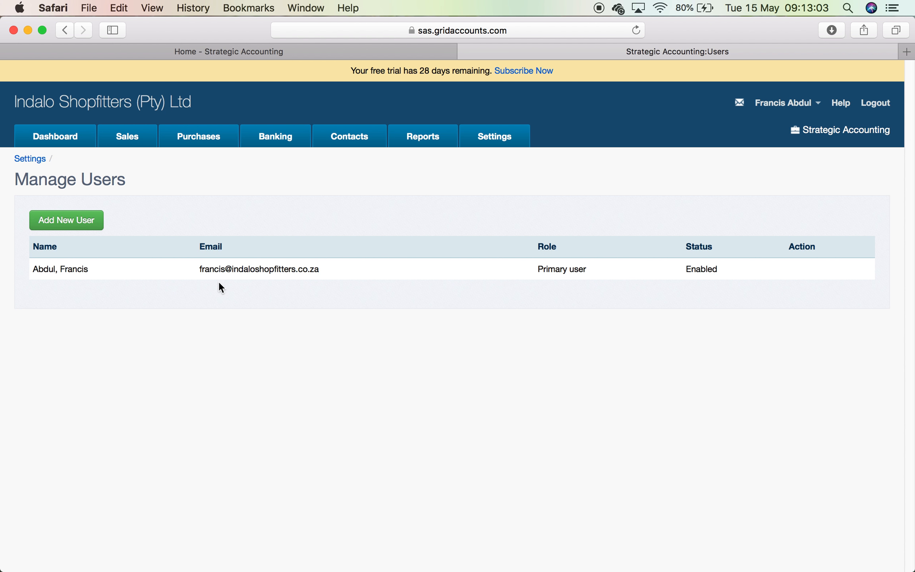
left_click(501, 143)
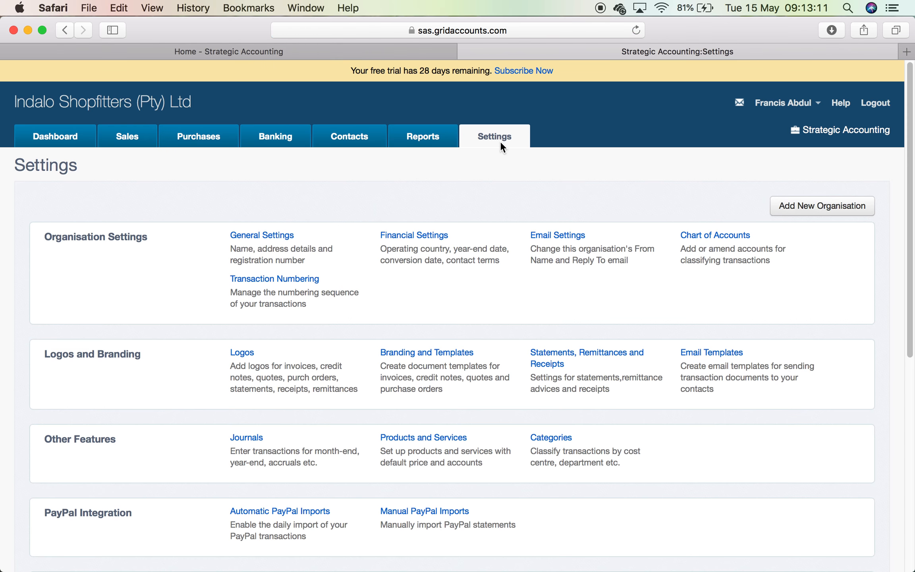
- Choose Custom Email with From Name 'Indalo Shopfitters' and the company's reply-to email address
left_click(564, 238)
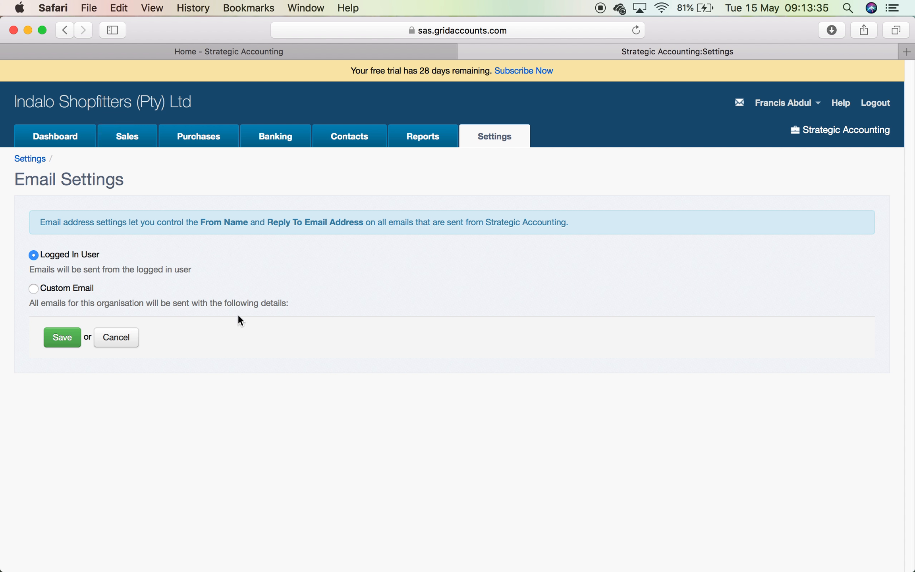
left_click(33, 290)
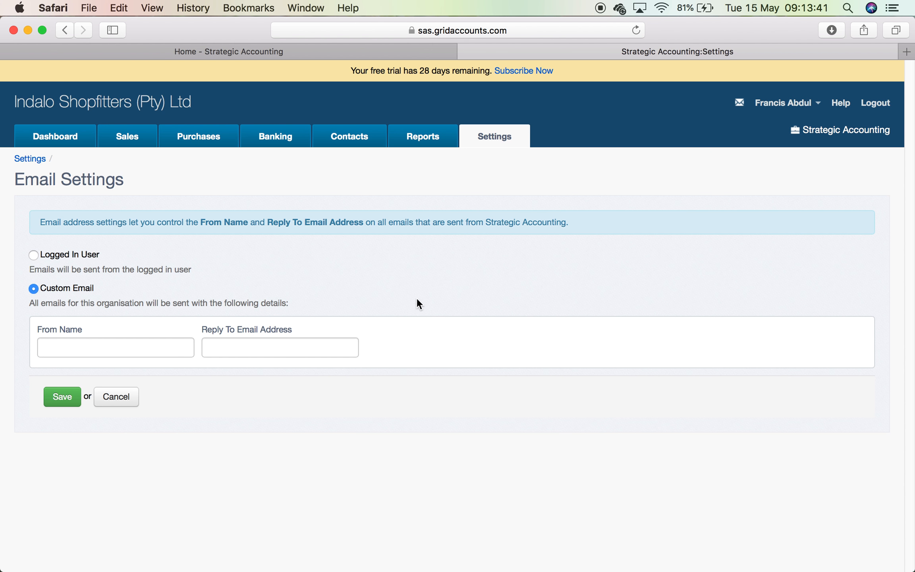
left_click(98, 351)
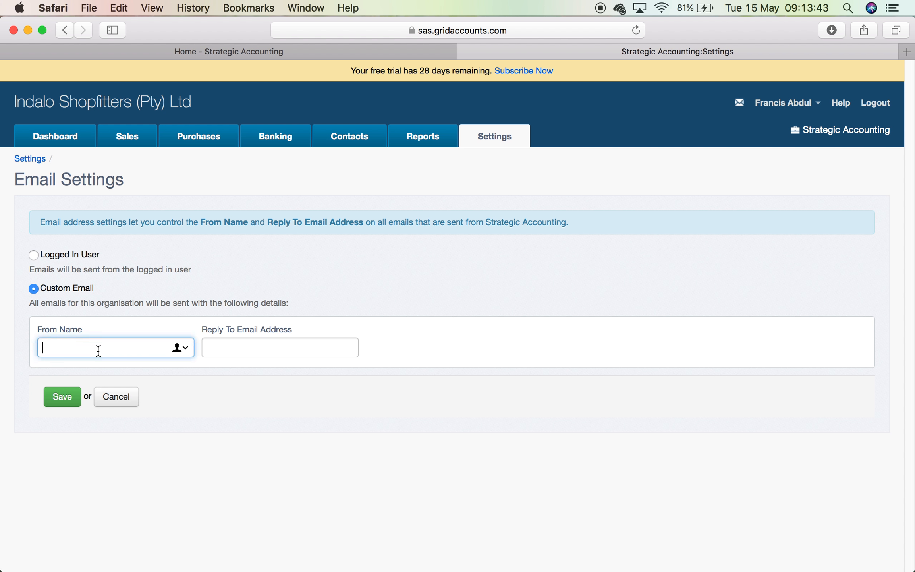
type("Indalo Shopff")
key("BackSpace")
key("BackSpace")
type("fitters")
left_click(231, 343)
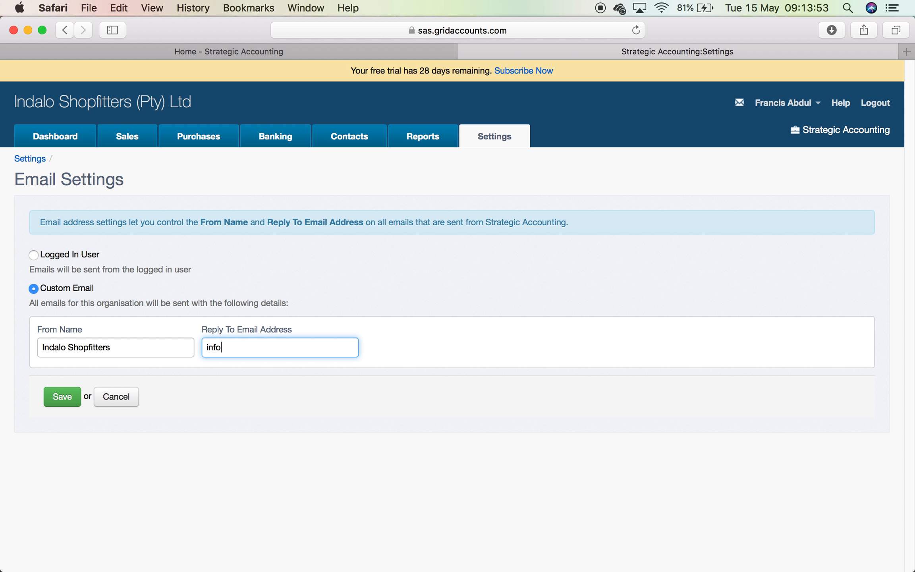
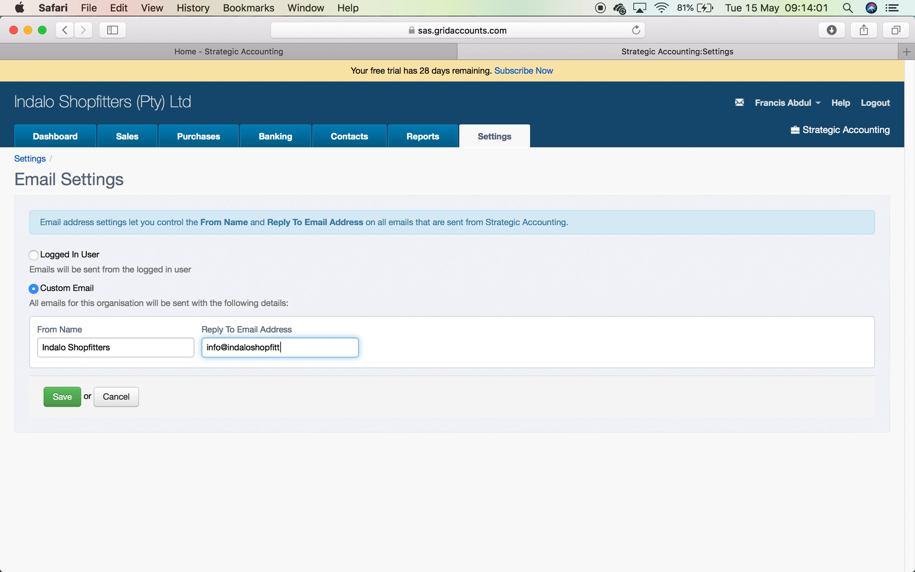
- Extend the From Name to 'Indalo Shopfitters (Pty) Ltd', then set the sender to Logged In User
left_click(141, 349)
type("P")
key("BackSpace")
type("(")
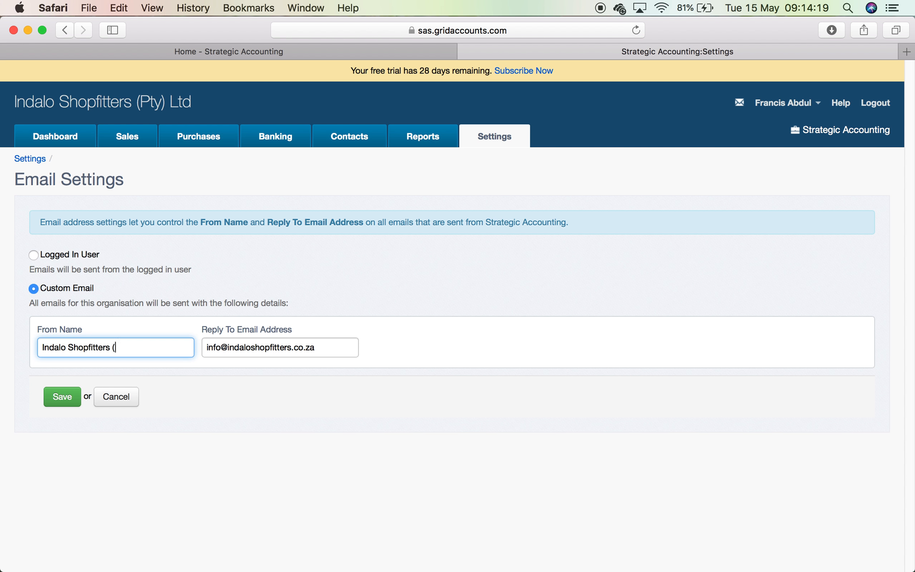
type("Pty) Ltd")
left_click(34, 257)
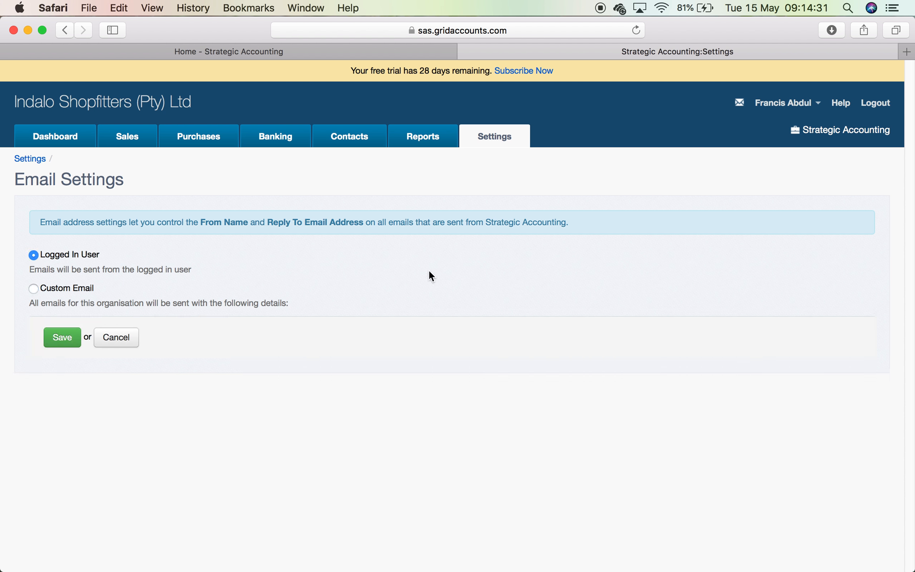
- Go from Email Settings back to the Settings overview page
left_click(500, 135)
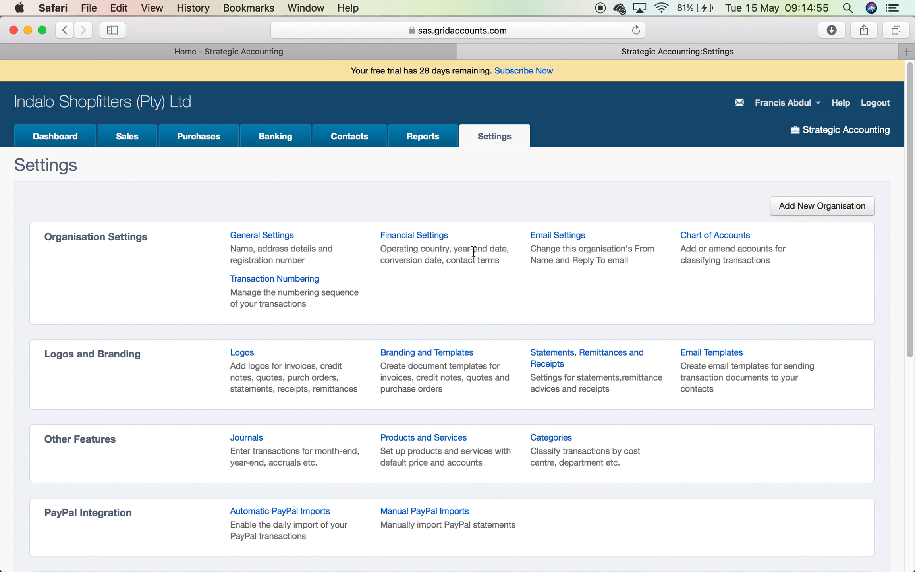
- Reopen Email Settings, select Custom Email as the sender, and cancel without saving
left_click(566, 236)
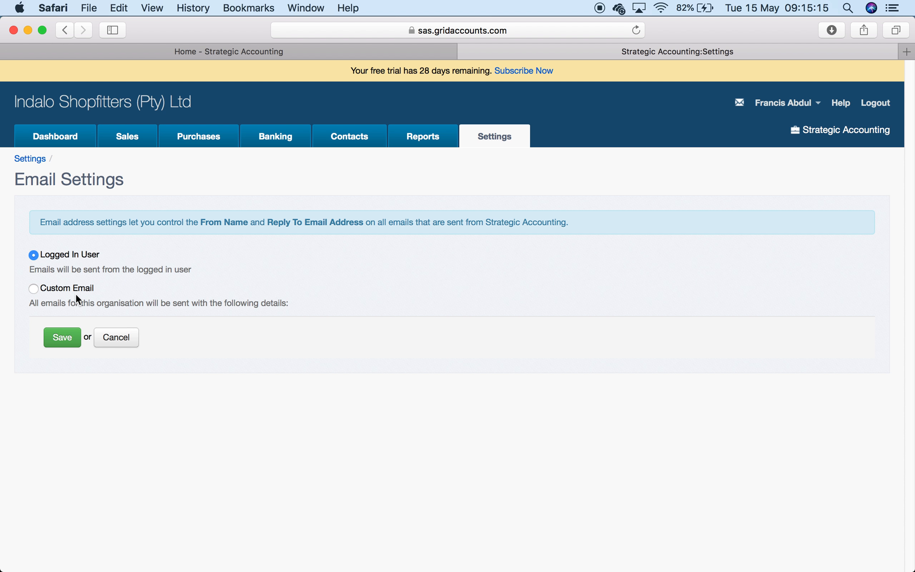
left_click(35, 289)
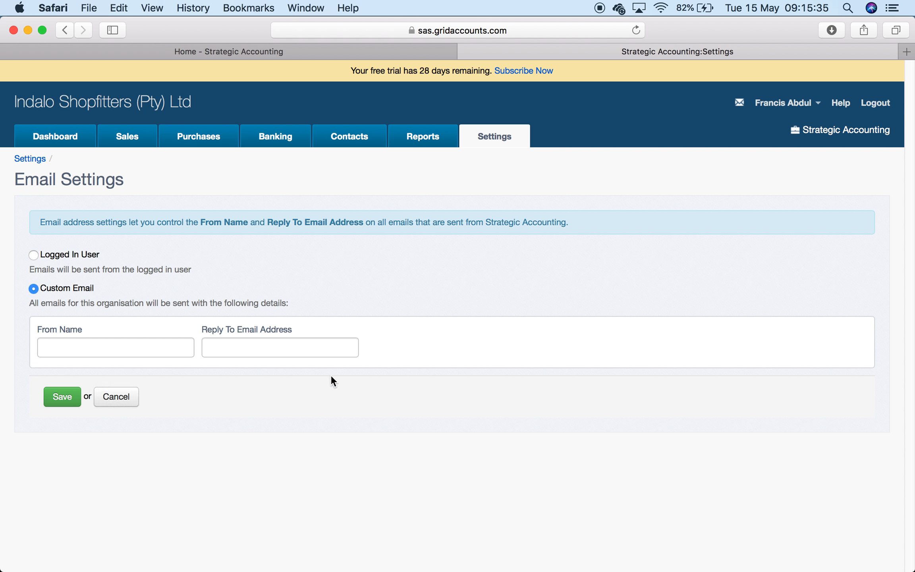
left_click(122, 395)
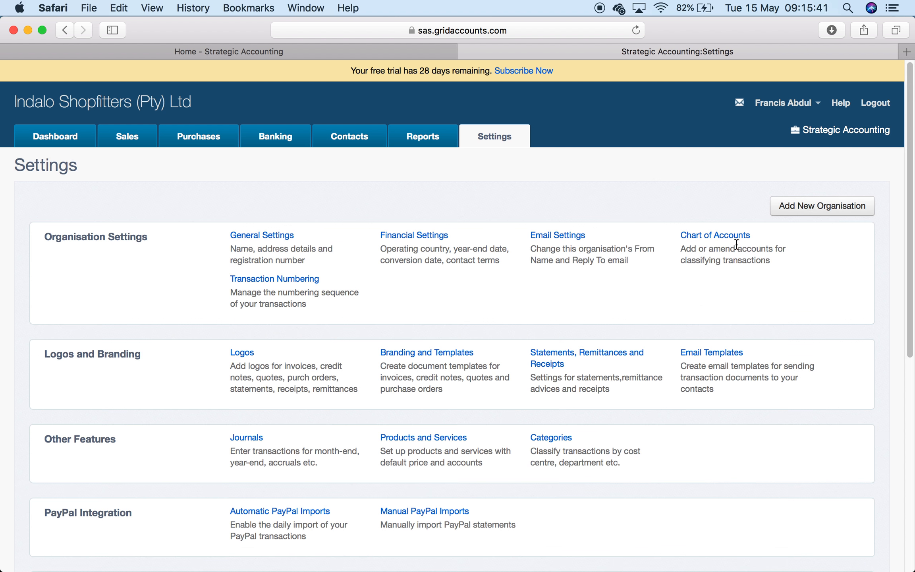
- Scroll through the Chart of Accounts list down to its pagination, then open Reports
left_click(724, 237)
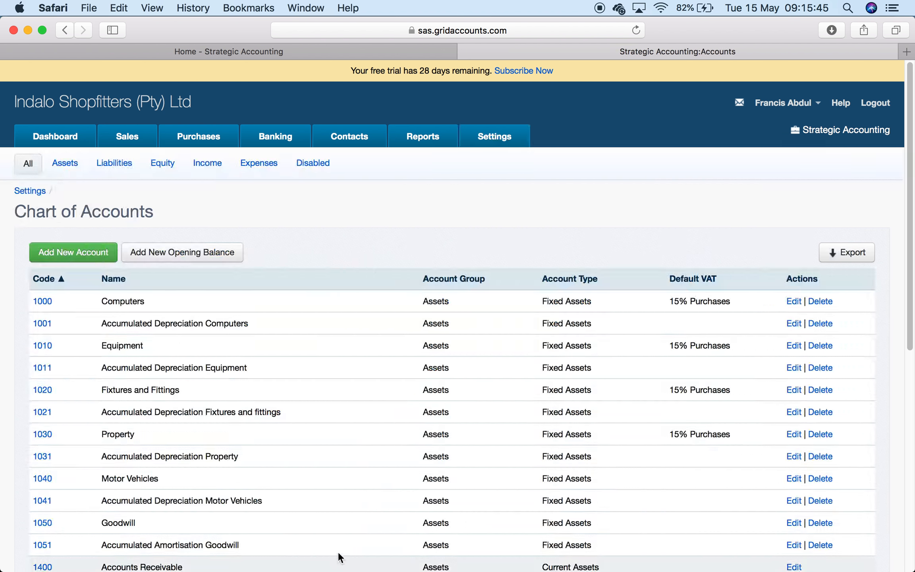
scroll(366, 502, "down", 10)
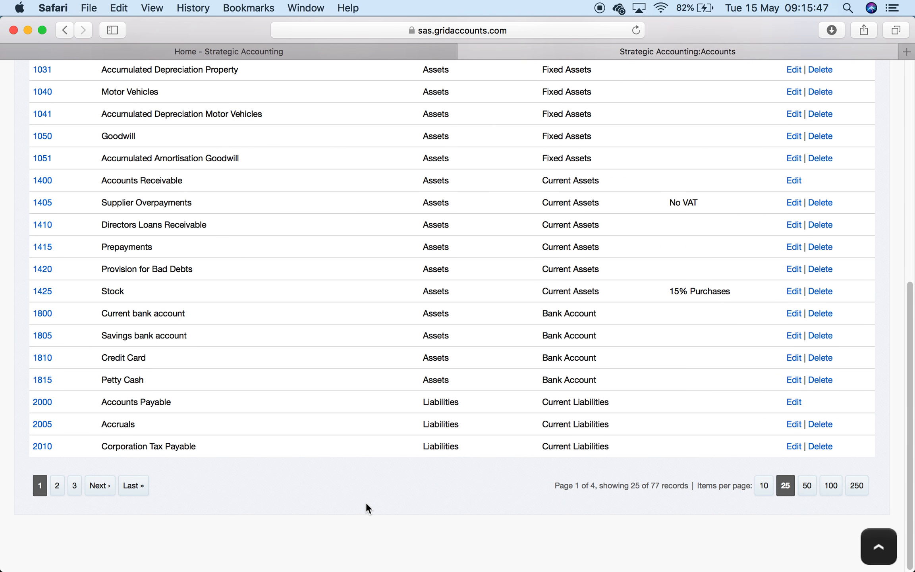
scroll(367, 502, "up", 10)
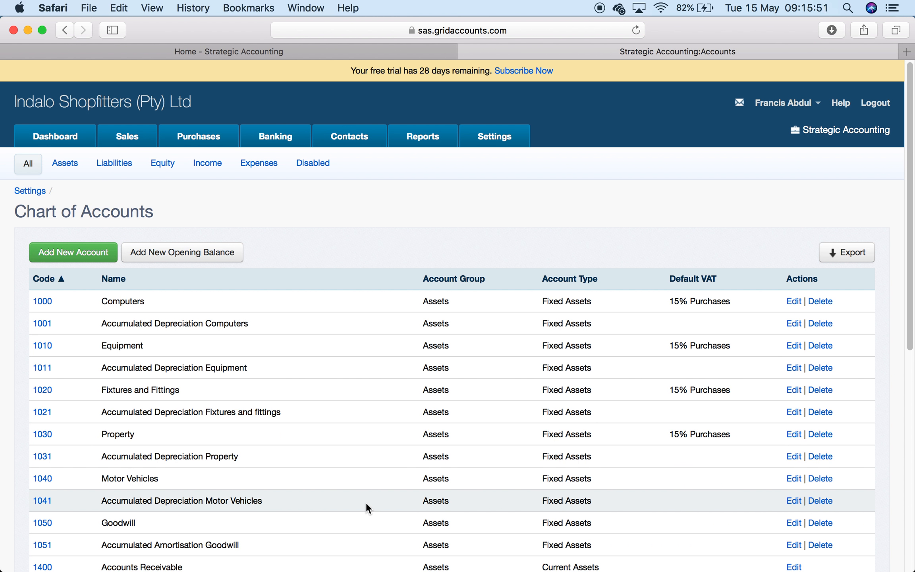
left_click(431, 139)
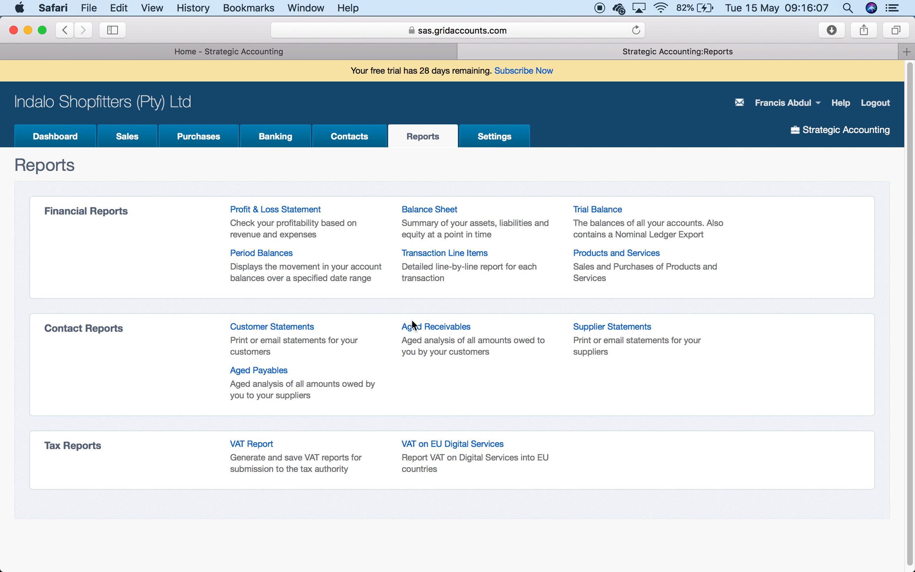
- Return to the Chart of Accounts, filter it to Assets, then show All groups again
left_click(494, 136)
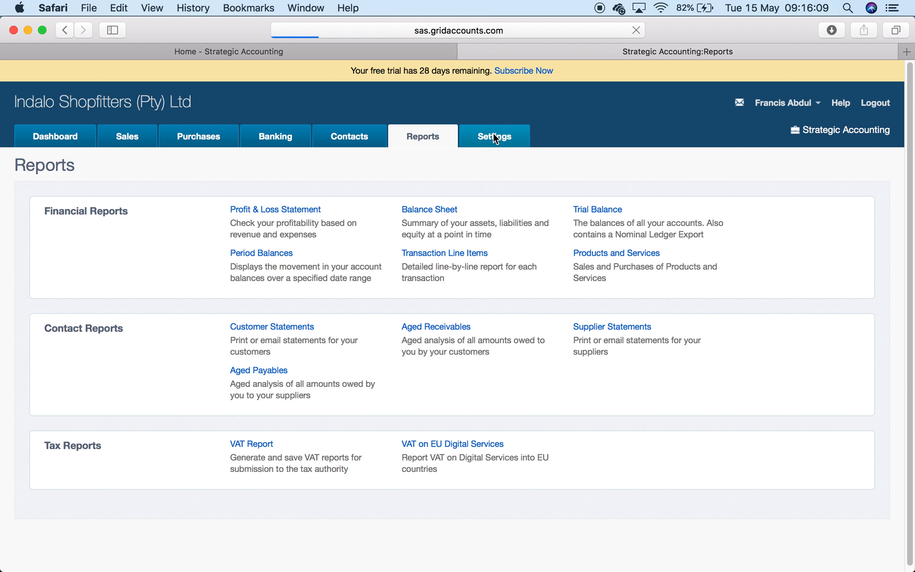
left_click(698, 235)
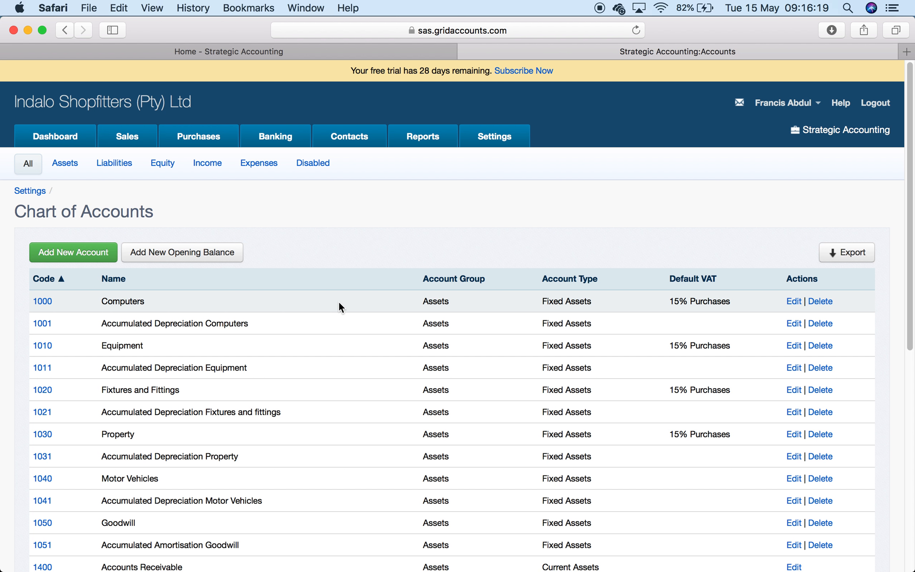
left_click(443, 138)
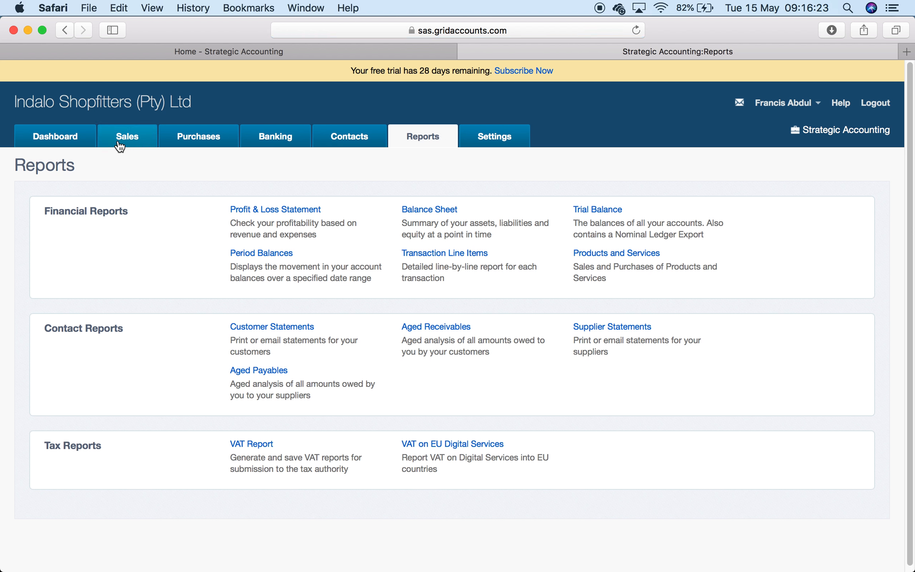
left_click(506, 136)
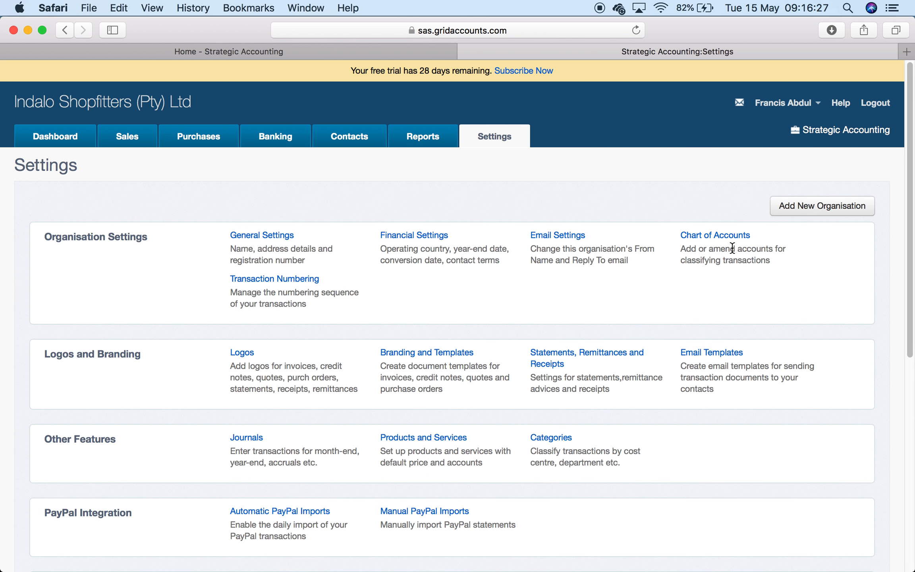
left_click(716, 236)
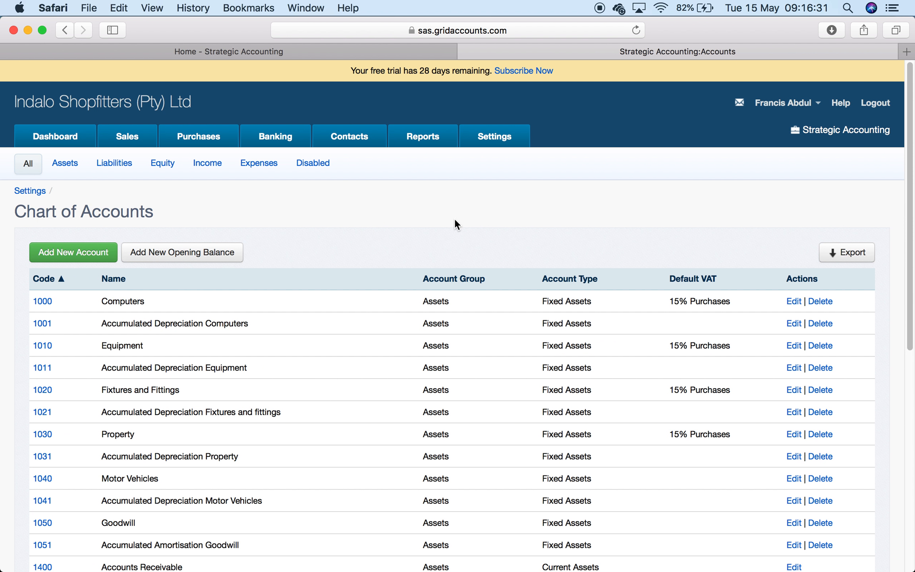
left_click(69, 165)
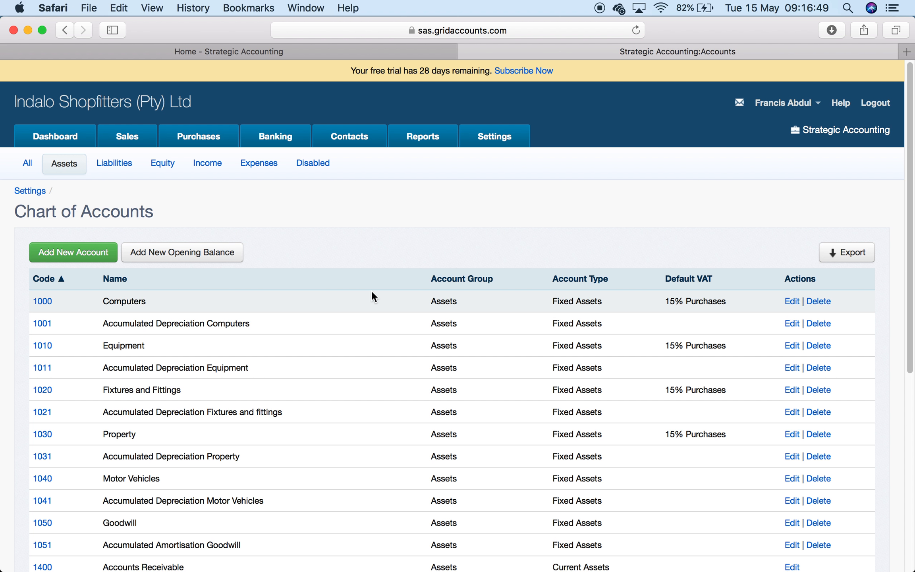
left_click(26, 171)
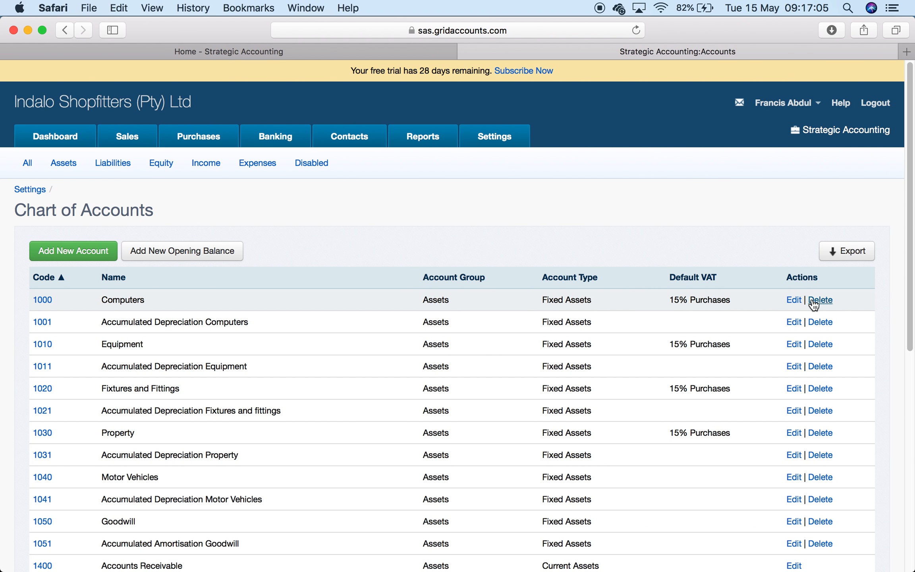
- Start editing account 1000 and change its name to 'Computers Equipement'
left_click(794, 301)
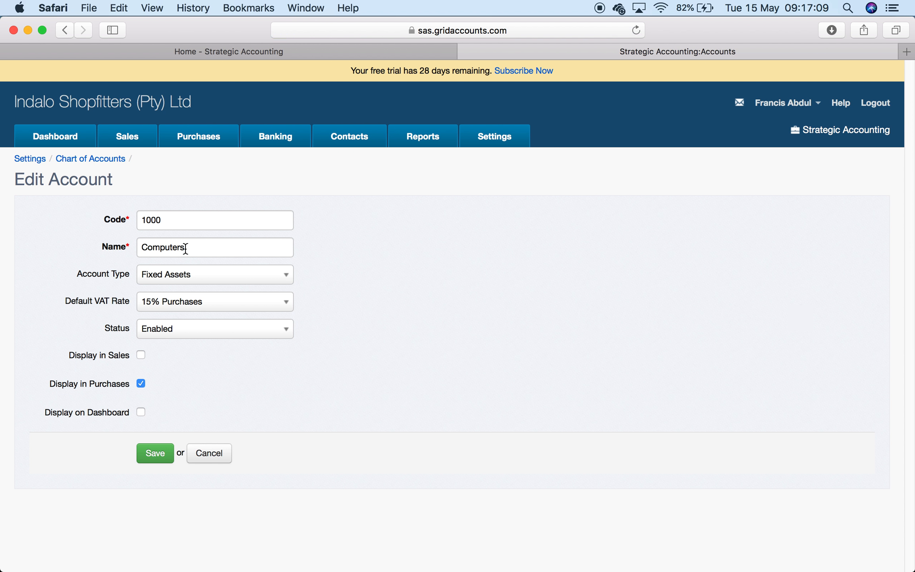
left_click(207, 249)
type("Eu")
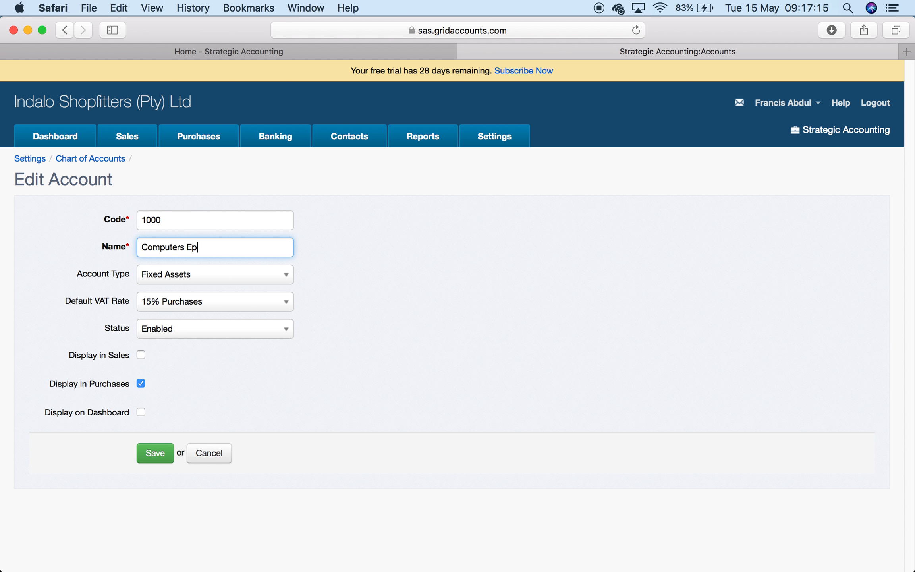
type("quipement")
- Keep type Fixed Assets and status Enabled, cancel the edit, and return to the Dashboard
left_click(263, 276)
left_click(246, 344)
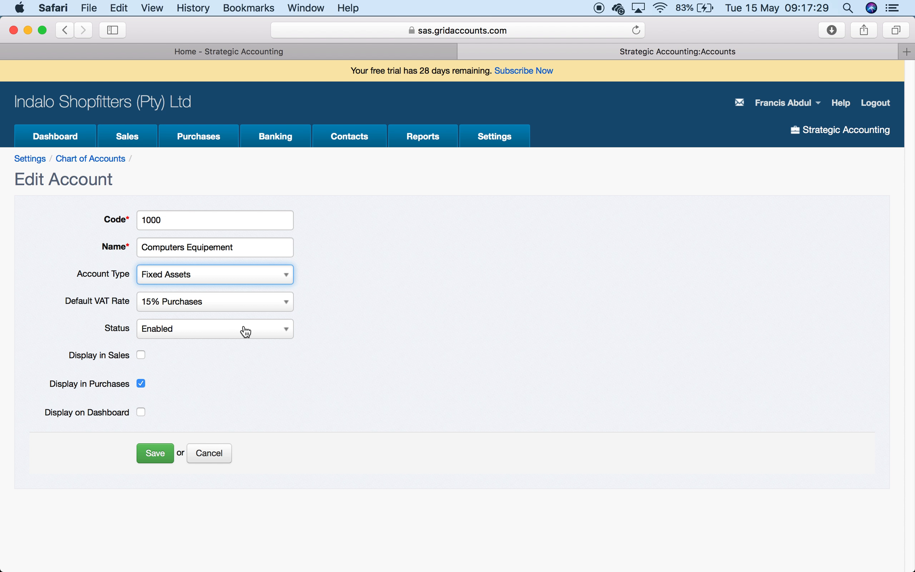
left_click(285, 335)
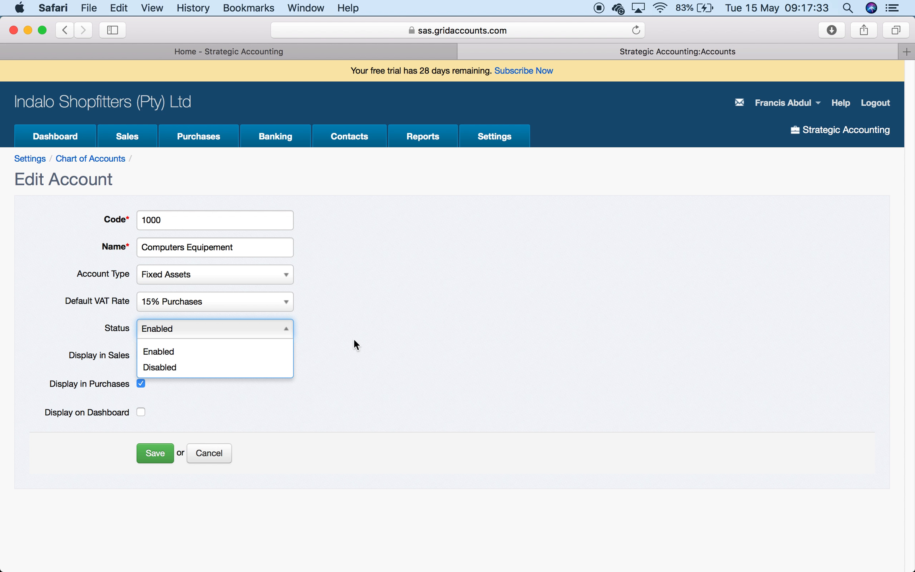
left_click(401, 336)
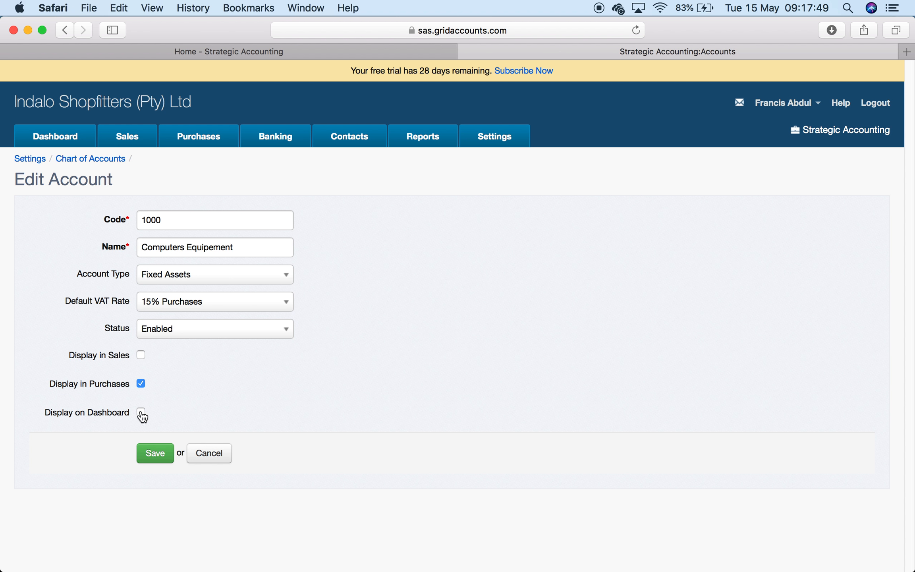
left_click(212, 453)
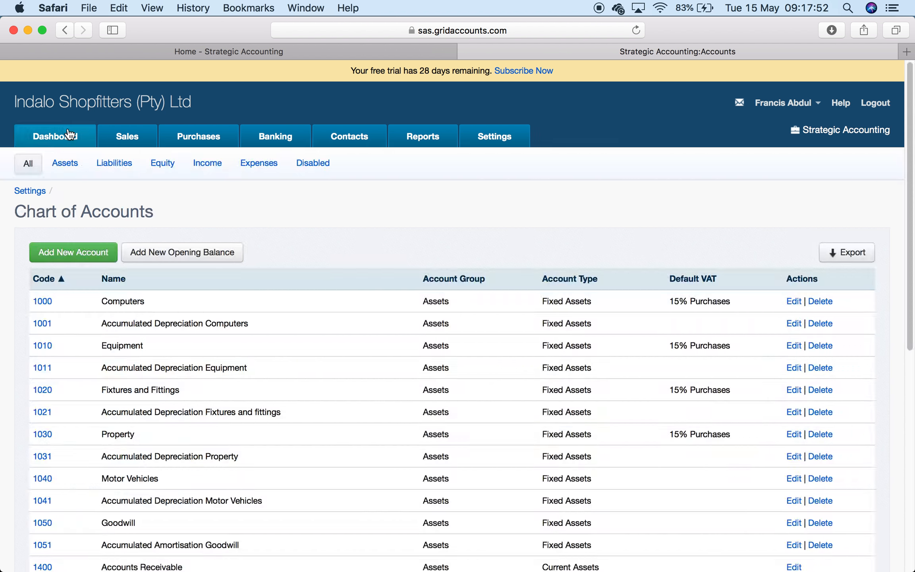
left_click(67, 131)
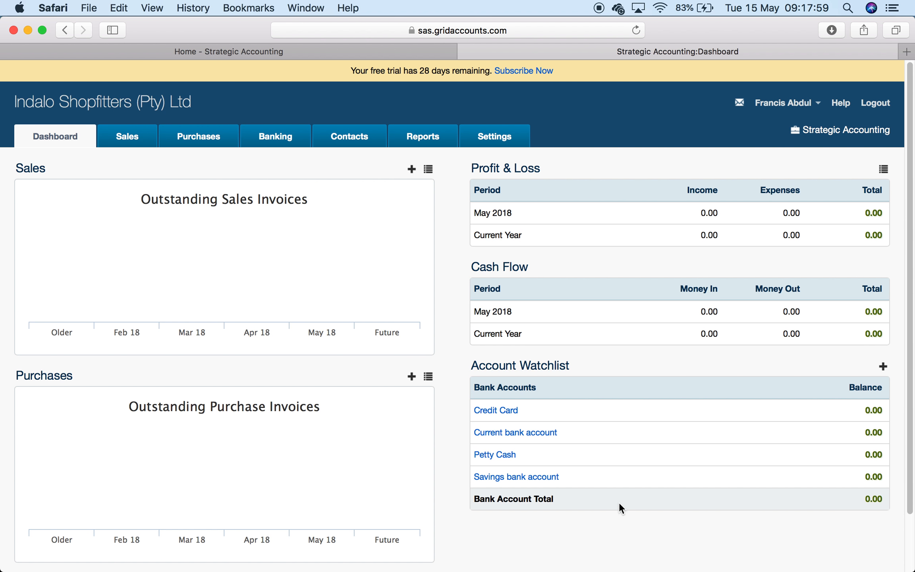
- Turn on Display on Dashboard for account 1000 Computers, save, and check the Dashboard watchlist
left_click(498, 137)
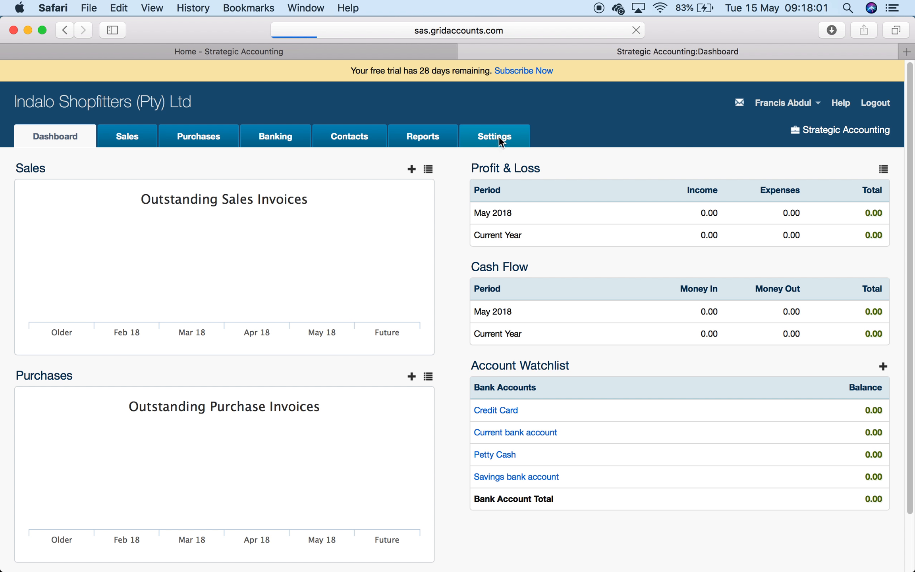
left_click(716, 237)
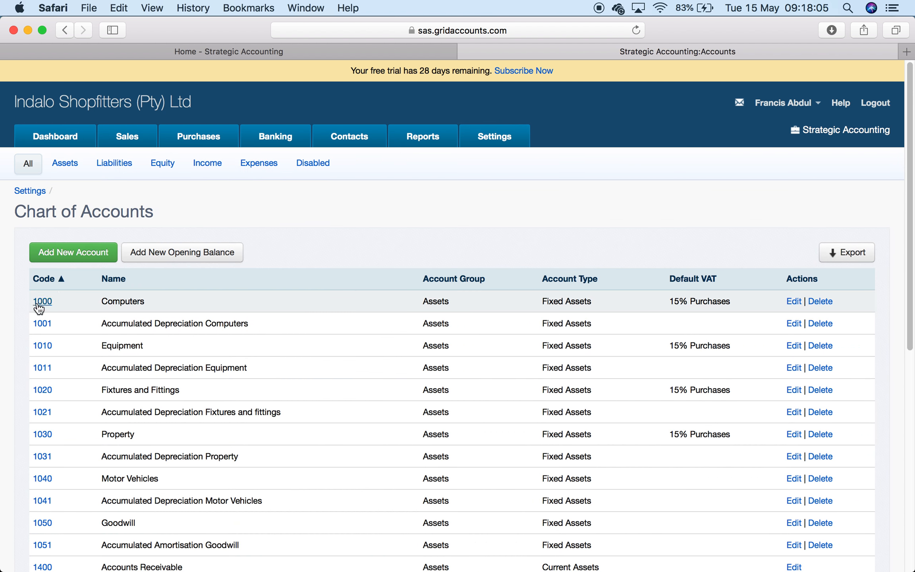
left_click(38, 303)
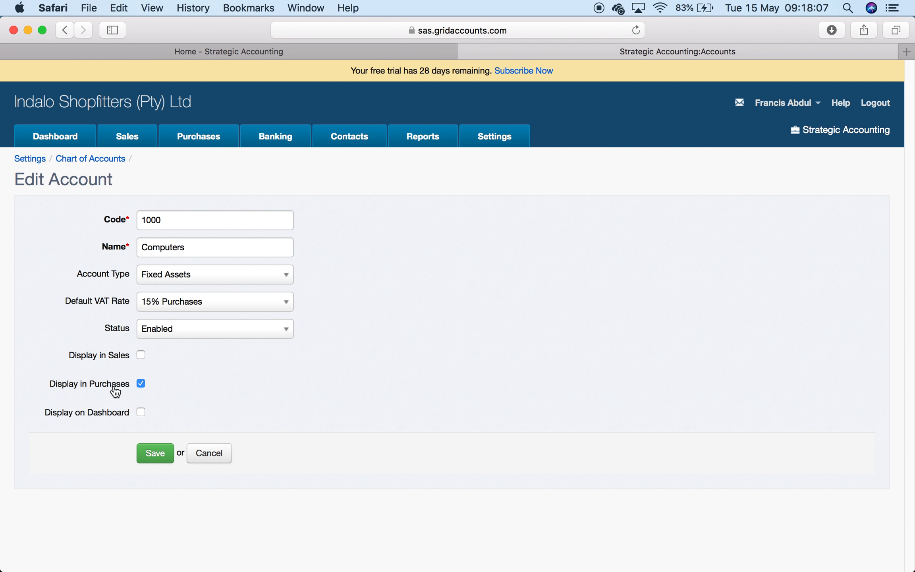
left_click(141, 412)
left_click(155, 457)
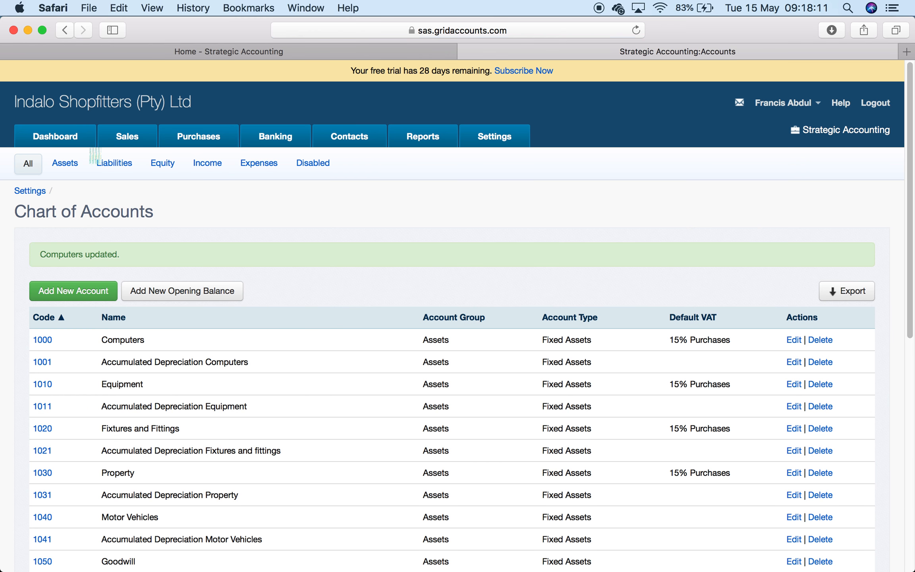
left_click(75, 137)
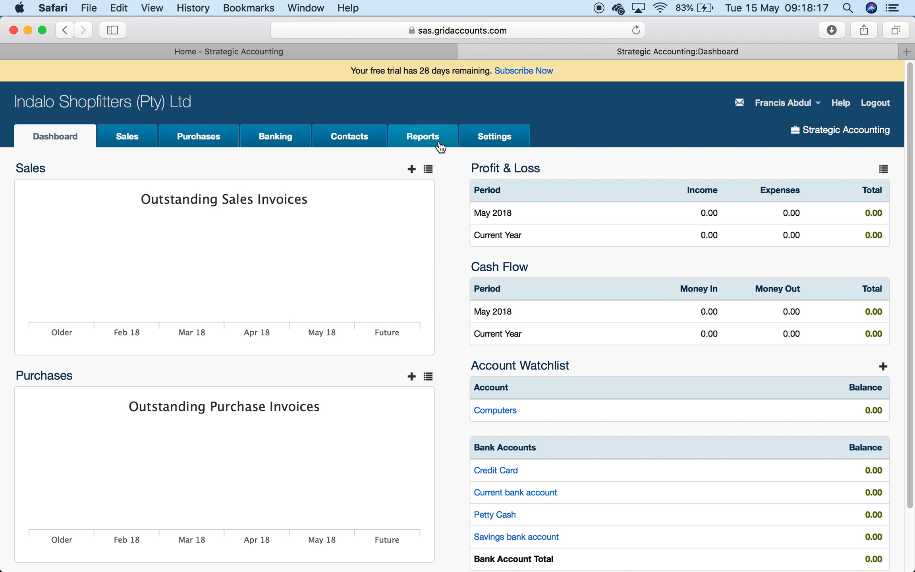
- Turn Display on Dashboard back off for account 1000 Computers, save, and return to the Dashboard
left_click(498, 131)
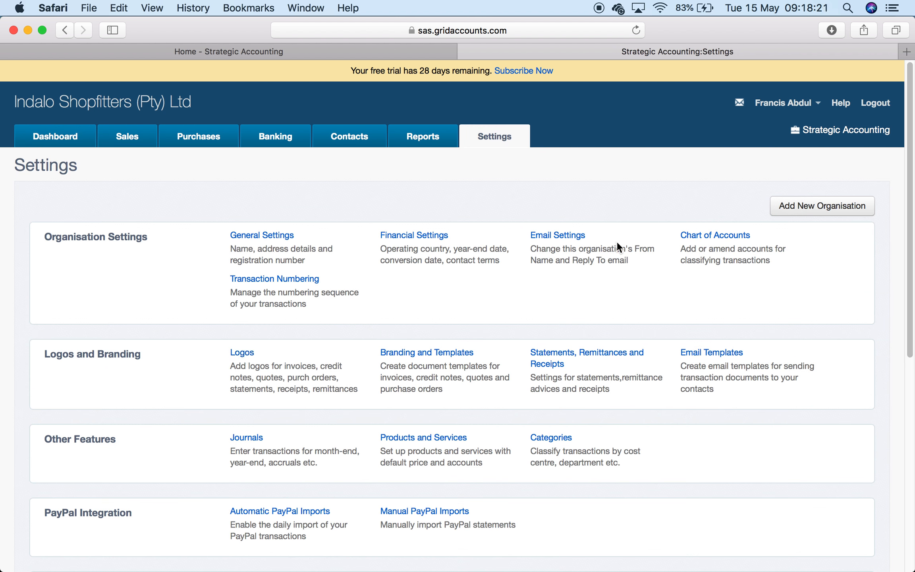
left_click(717, 236)
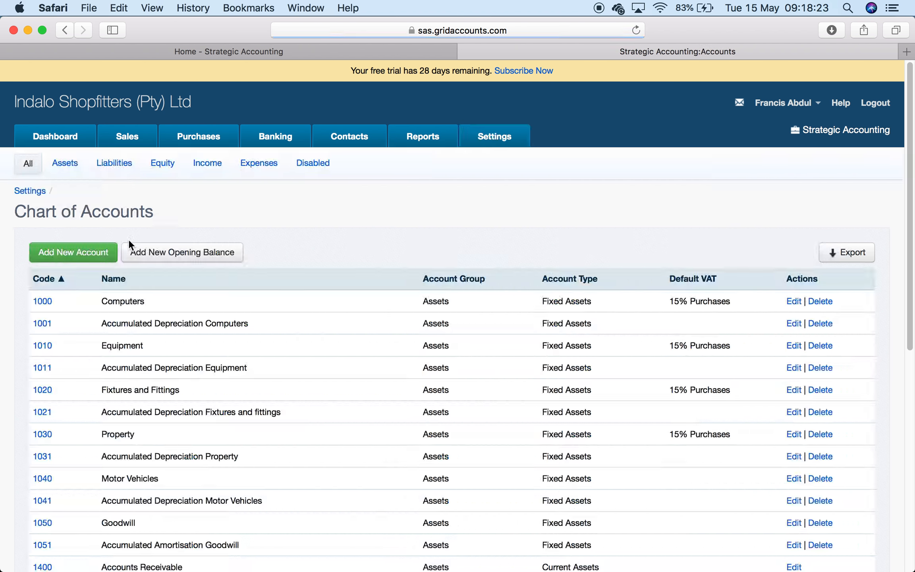
left_click(44, 301)
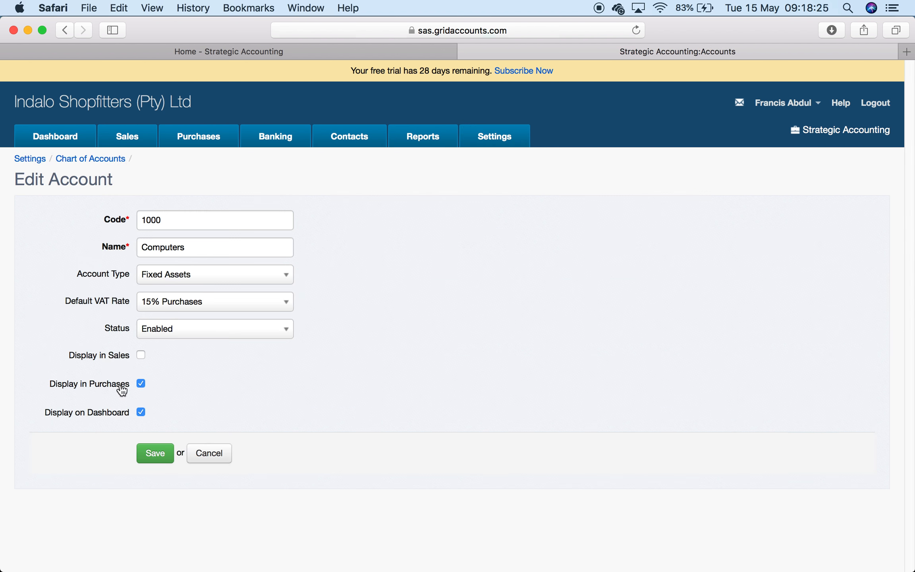
left_click(141, 413)
left_click(165, 457)
left_click(65, 139)
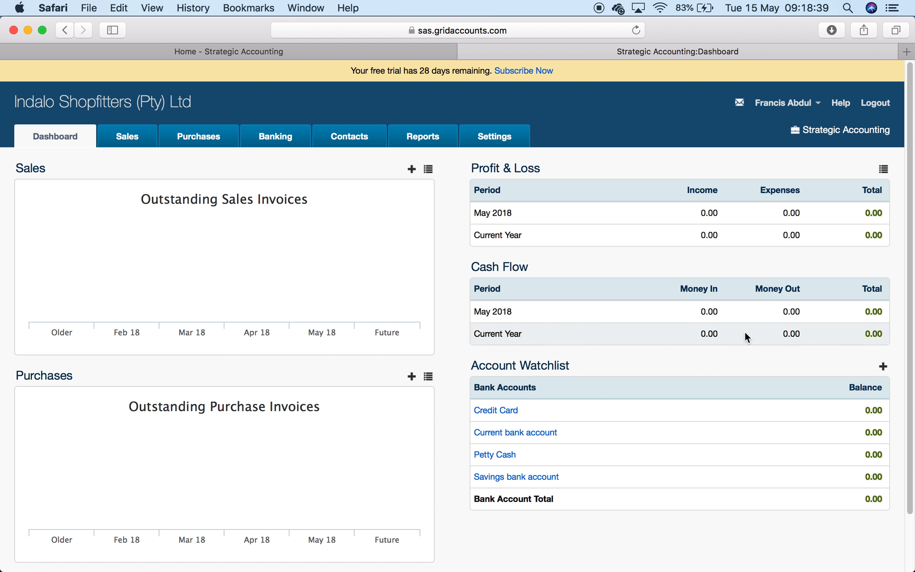
- Try changing the Sales Invoice prefix from INV to INVOICE, then discard the edit
left_click(505, 136)
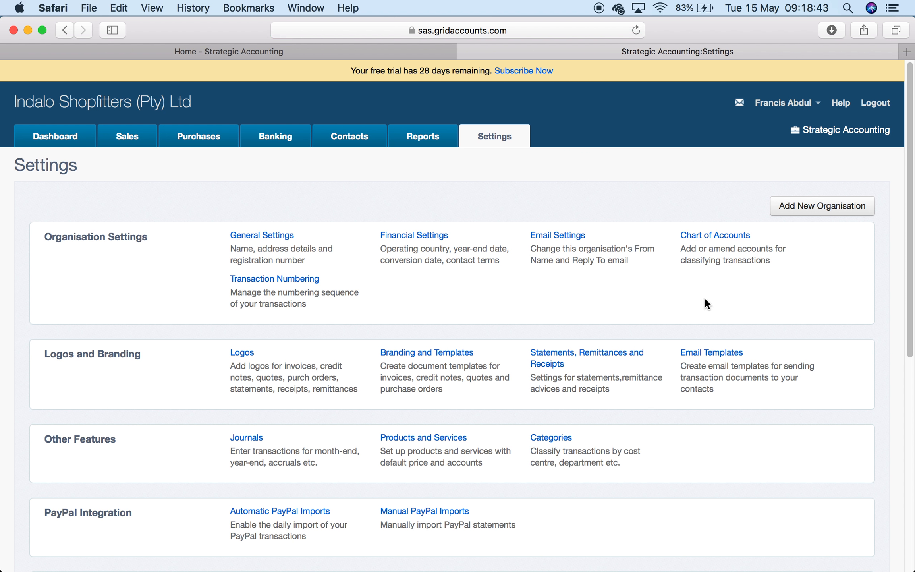
left_click(271, 286)
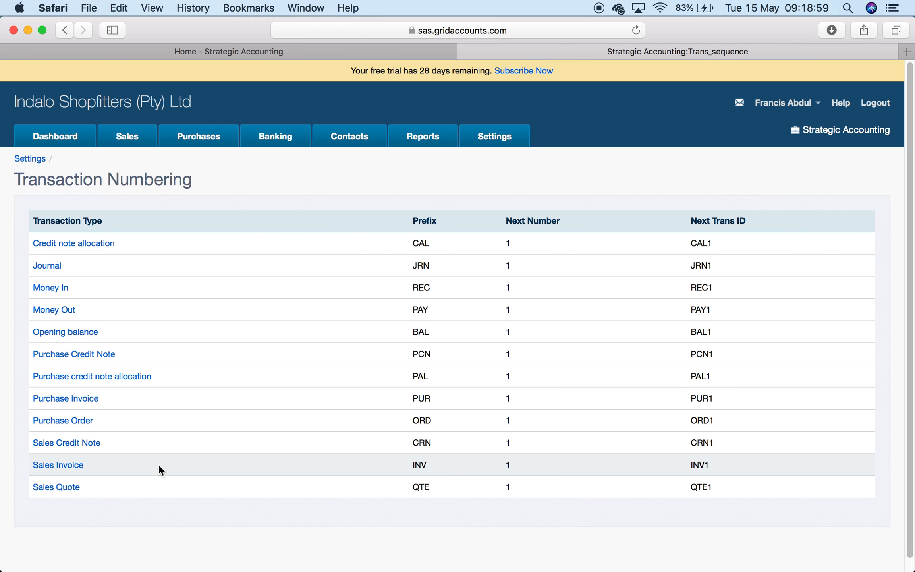
left_click(57, 465)
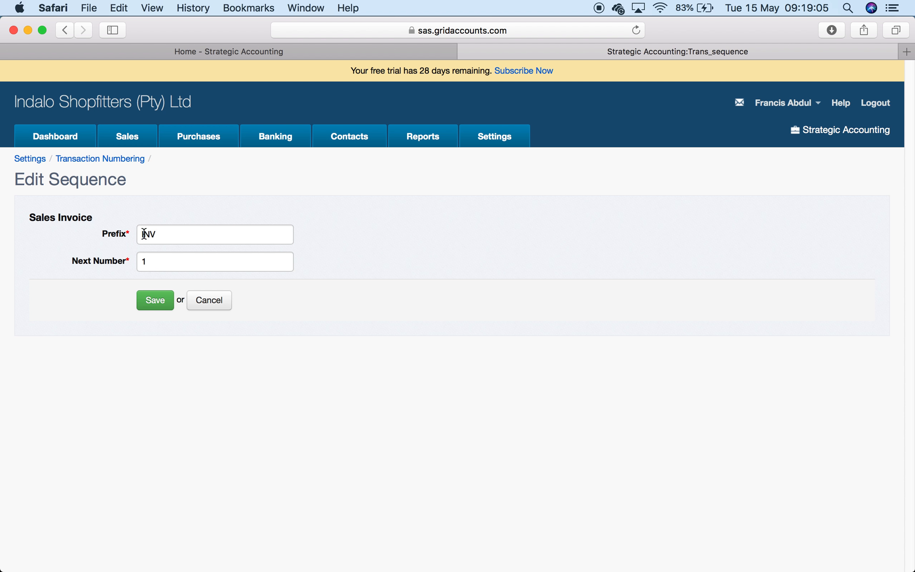
double_click(170, 234)
type("IN")
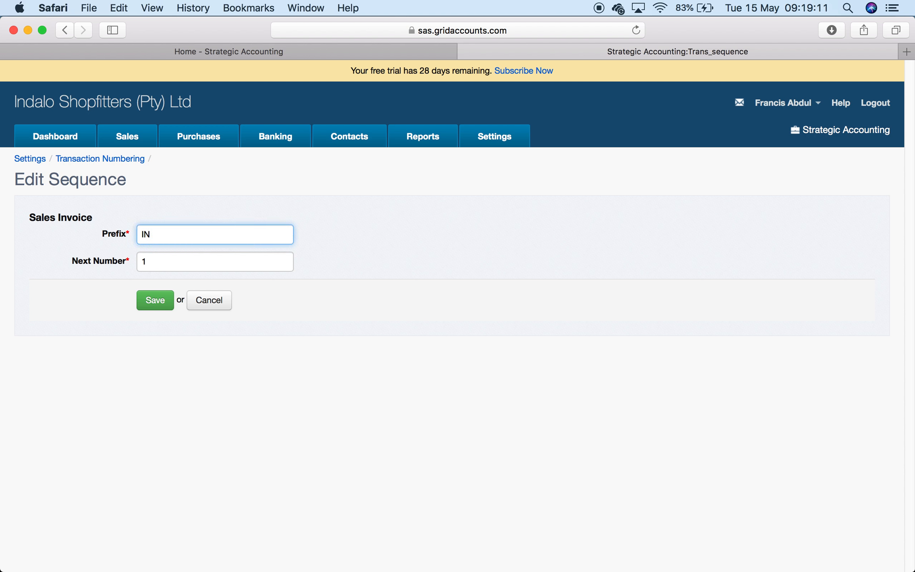
type("VO")
key("BackSpace")
type("OICE")
key("BackSpace")
key("BackSpace")
key("BackSpace")
key("BackSpace")
left_click(199, 304)
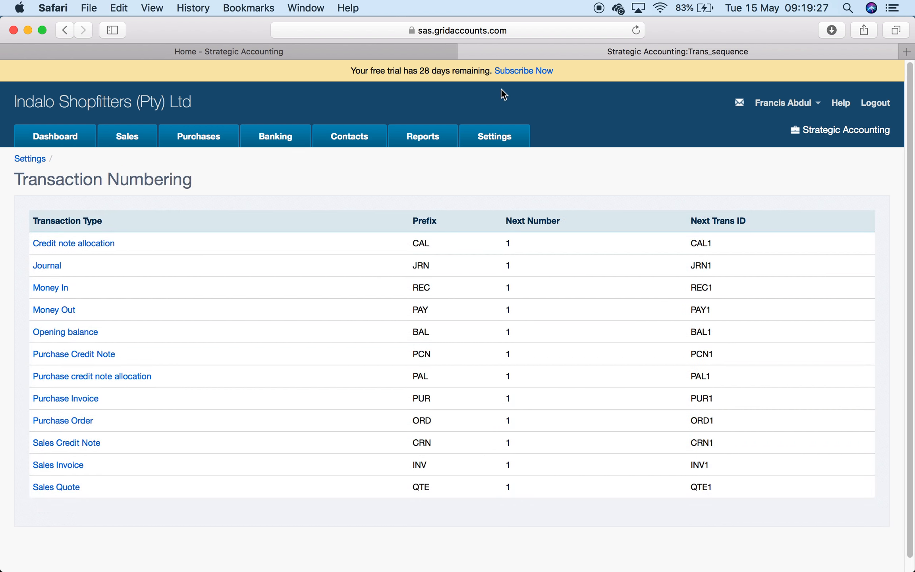
- Set the Sales Invoice next number to 102 and the Sales Quote next number to 100
left_click(498, 141)
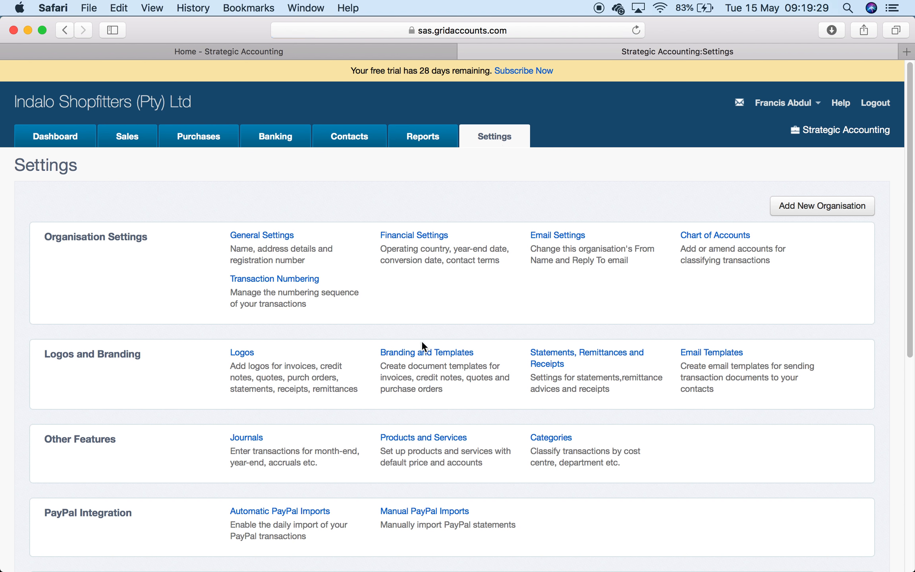
scroll(421, 346, "down", 8)
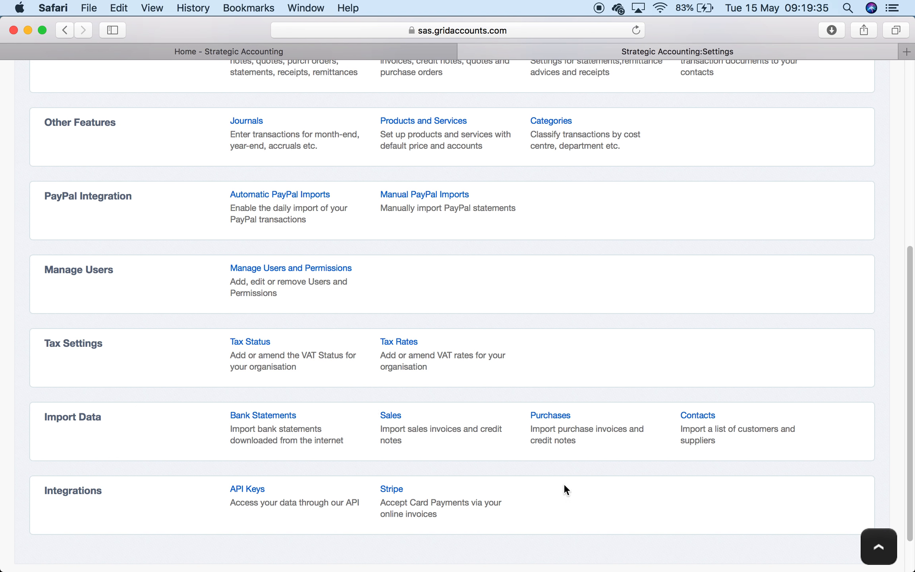
scroll(546, 255, "up", 8)
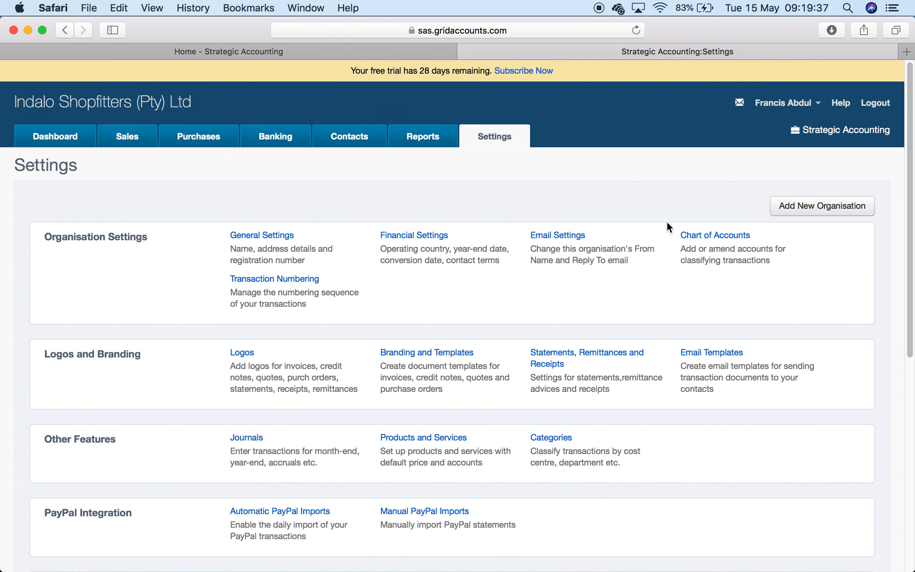
left_click(302, 279)
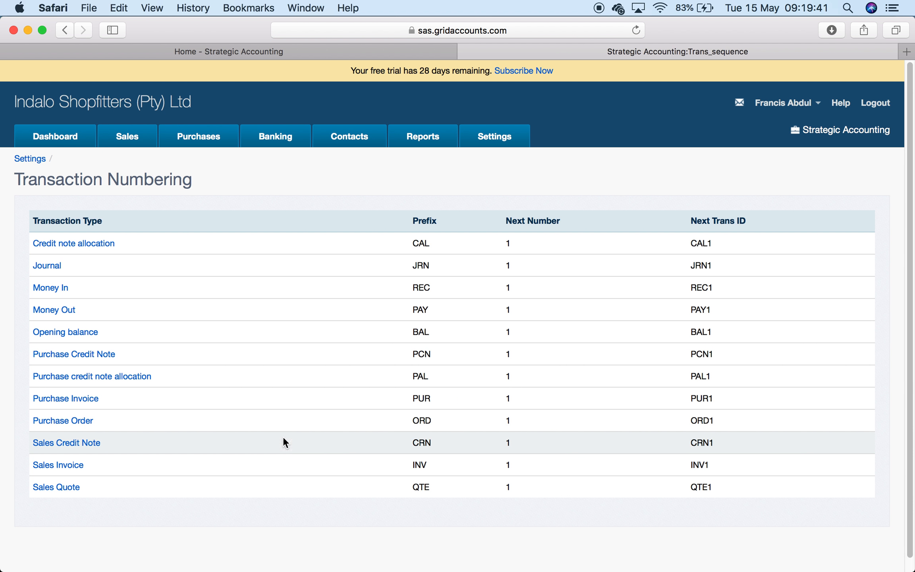
left_click(70, 464)
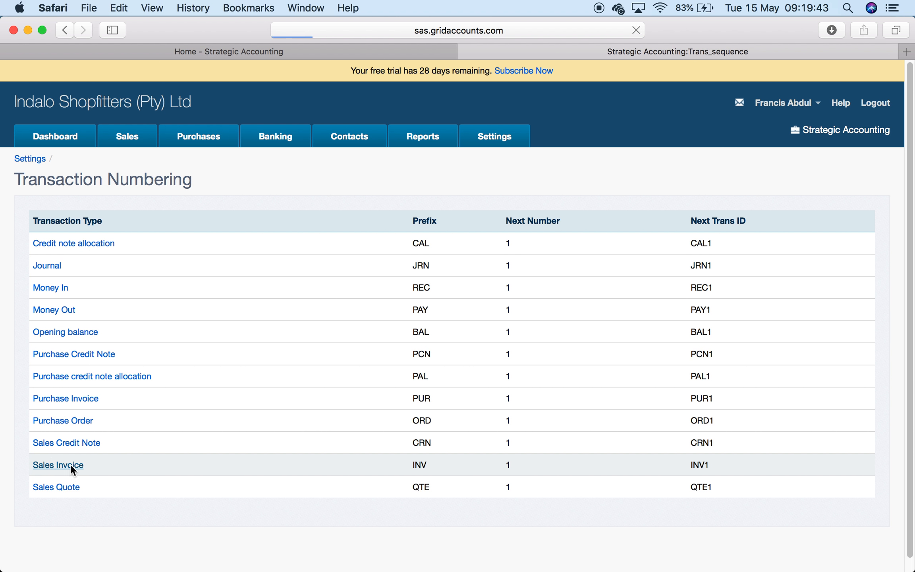
left_click(187, 260)
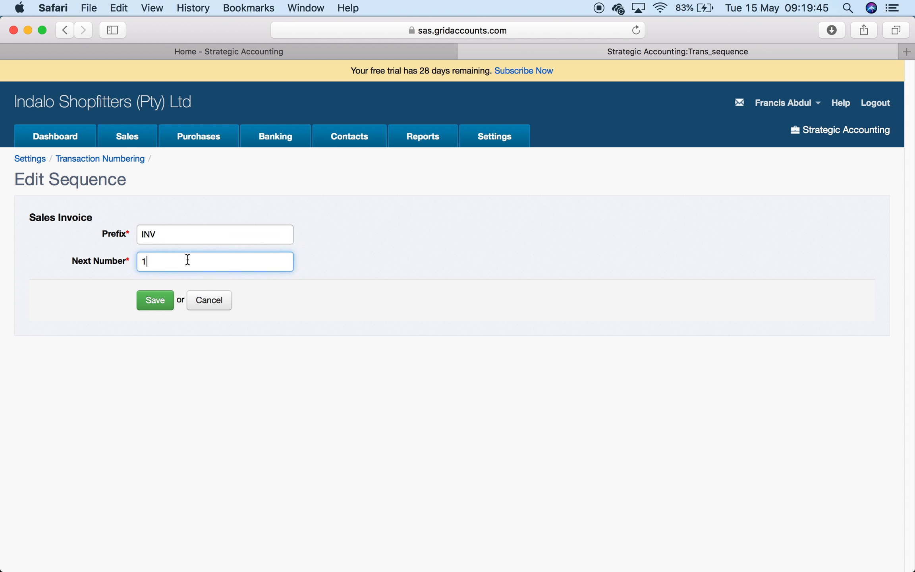
type("02")
left_click(154, 302)
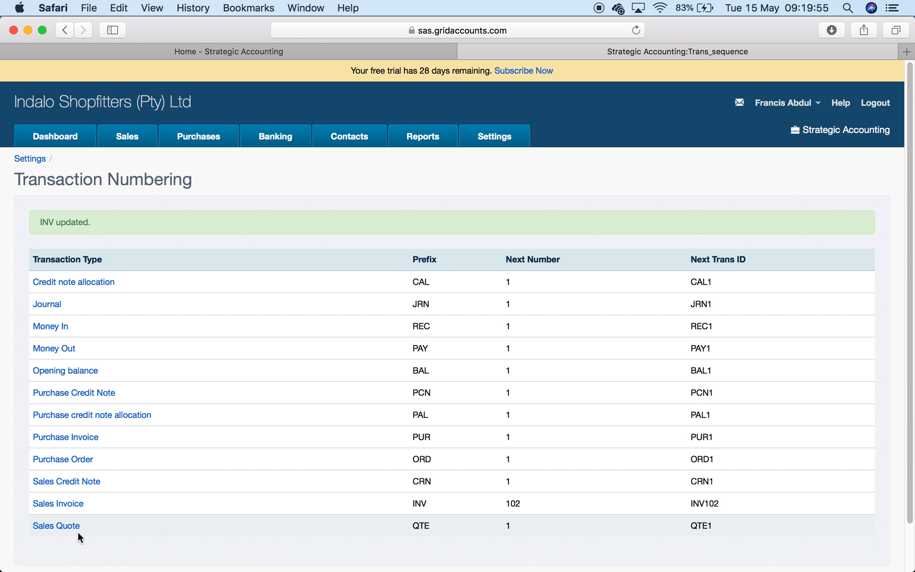
left_click(52, 525)
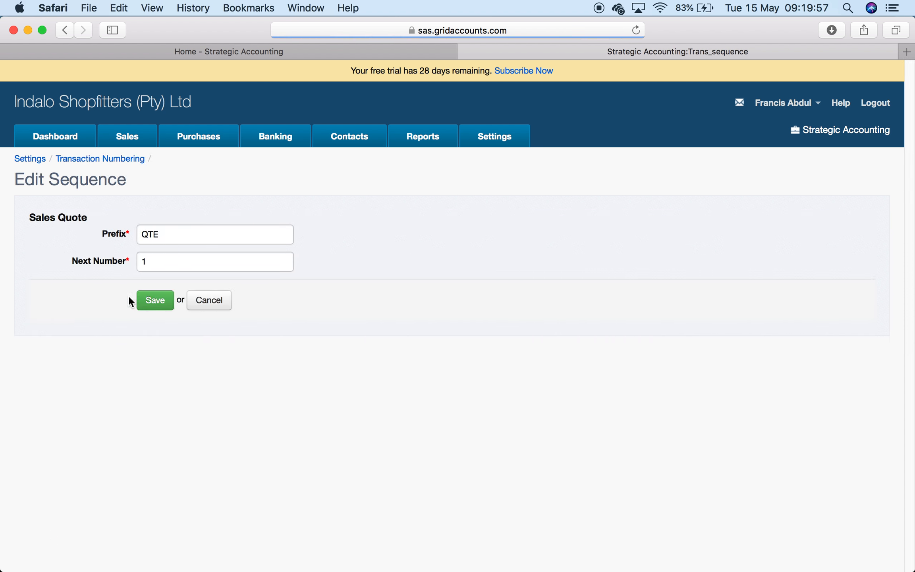
left_click(177, 262)
type("00")
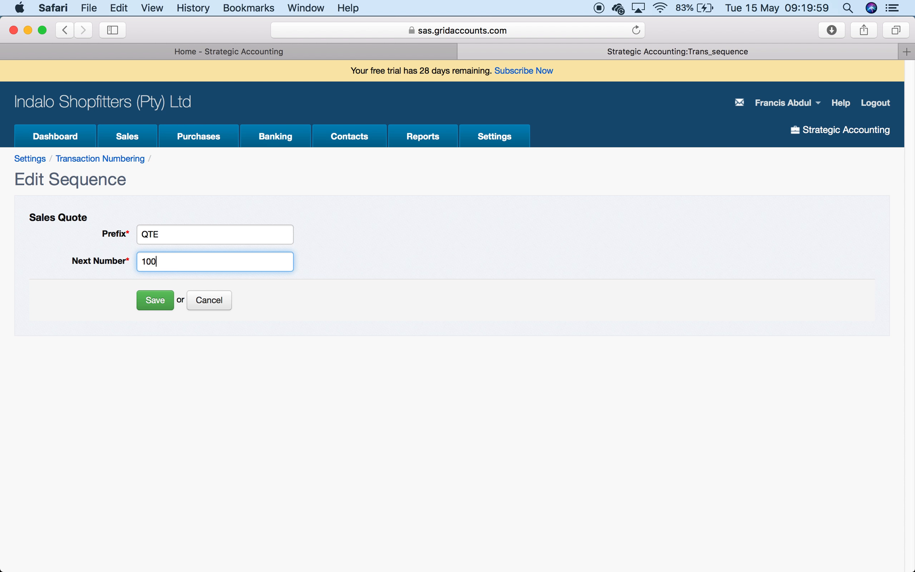
left_click(155, 300)
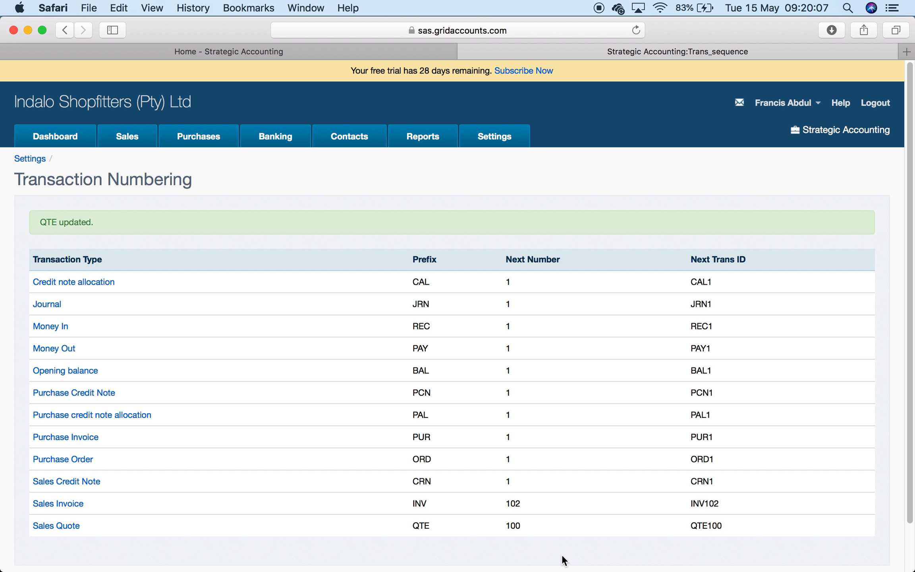
- Reset both the Sales Invoice and Sales Quote next numbers to 1 and save
left_click(74, 507)
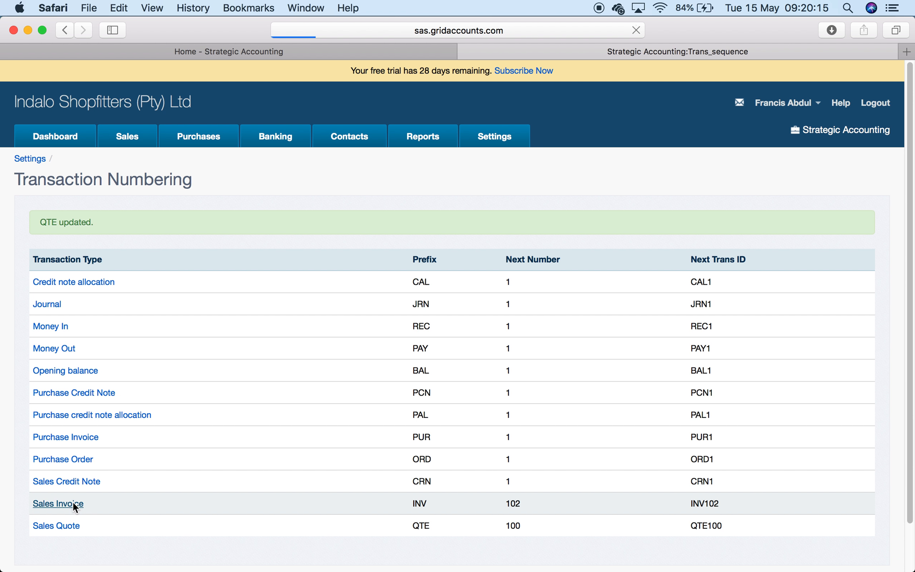
left_click(203, 265)
key("BackSpace")
key("BackSpace")
left_click(152, 311)
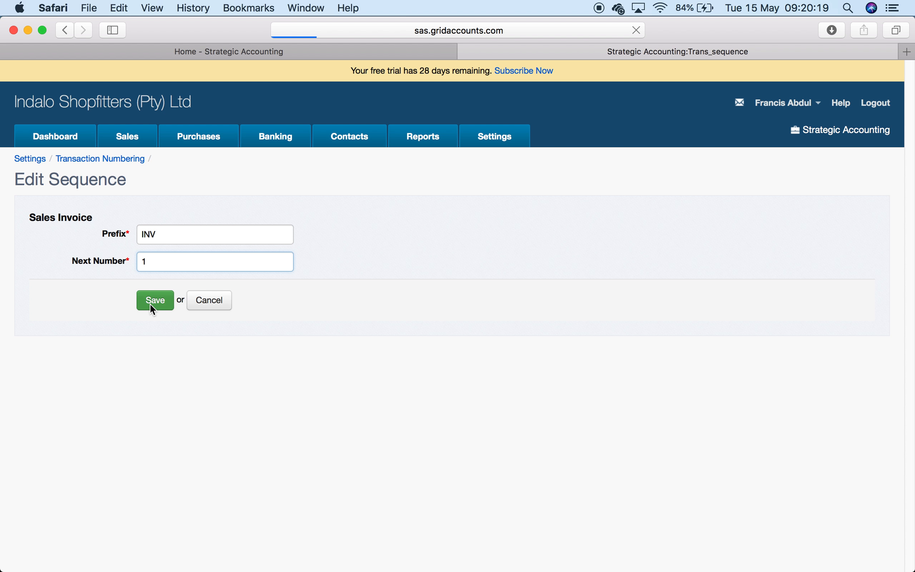
left_click(58, 528)
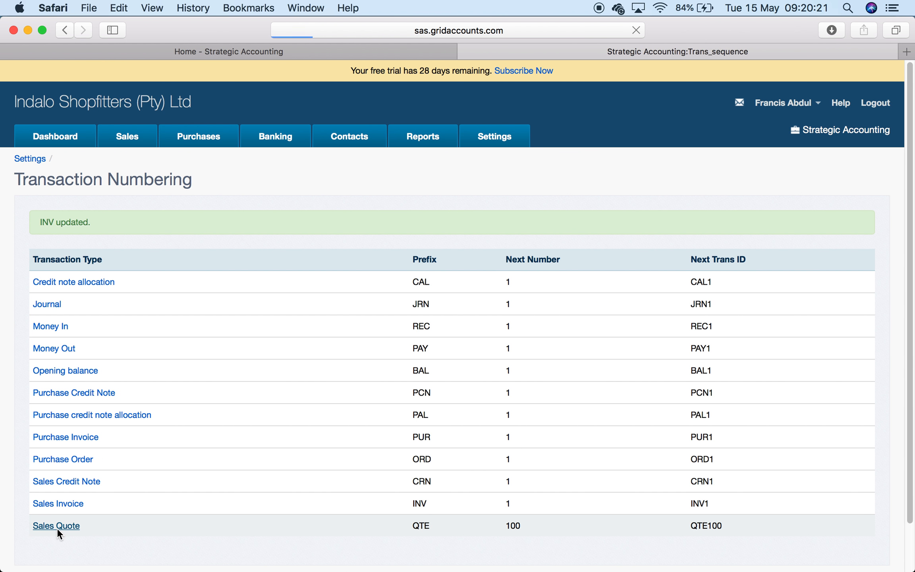
left_click(239, 263)
key("BackSpace")
key("BackSpace")
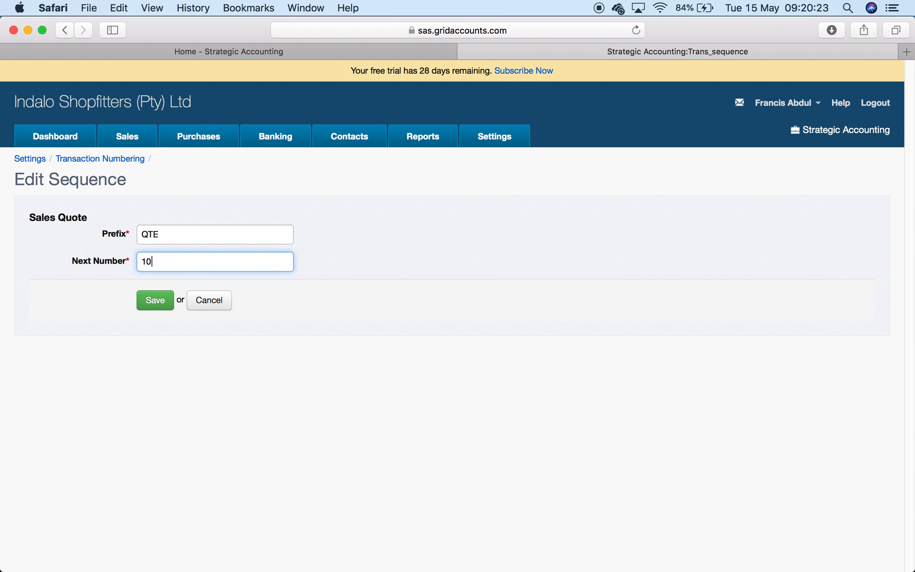
left_click(152, 303)
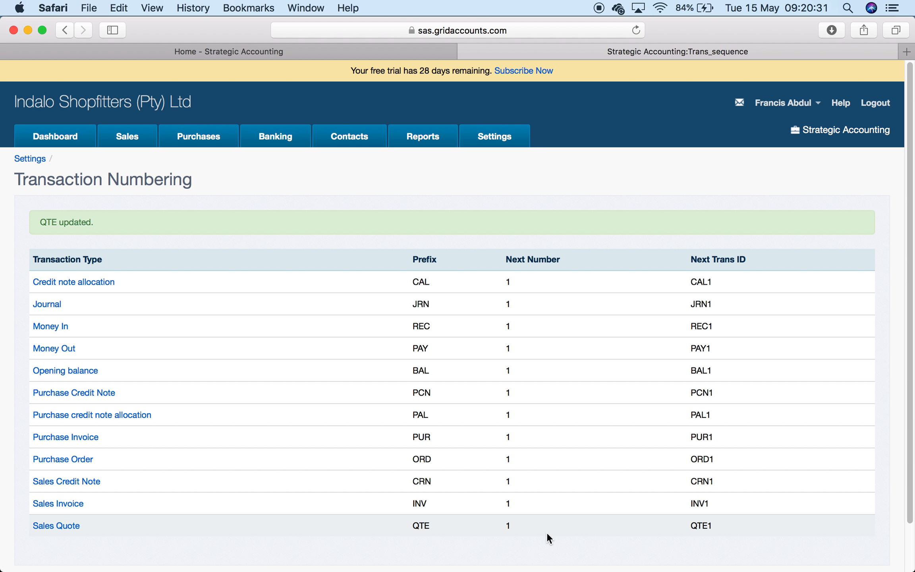
- Reopen Transaction Numbering to review the prefixes and next numbers, then go to Reports
left_click(496, 136)
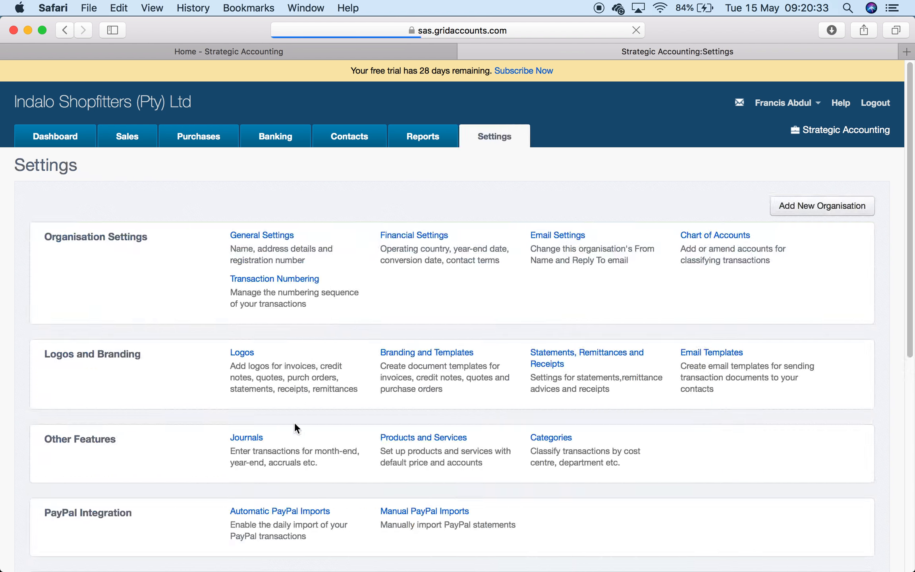
scroll(295, 431, "down", 5)
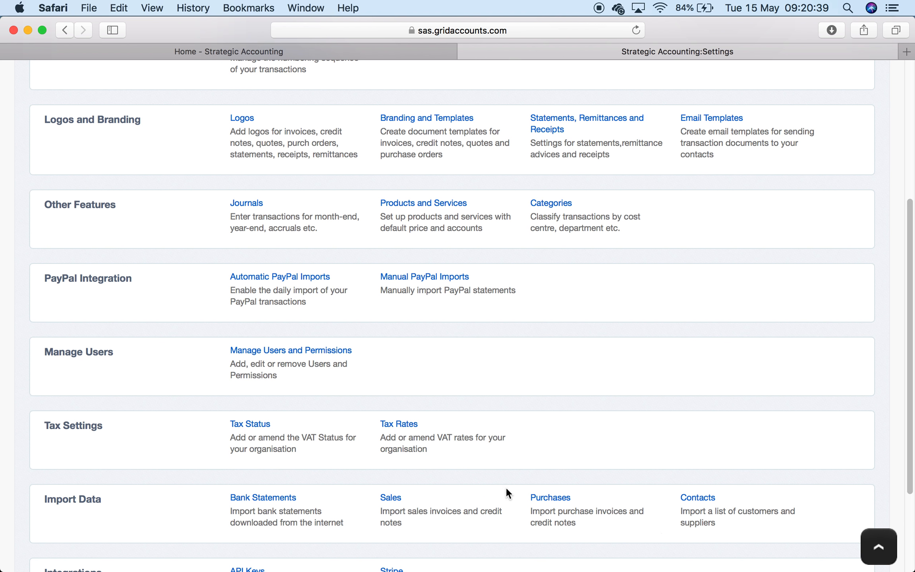
scroll(579, 223, "up", 6)
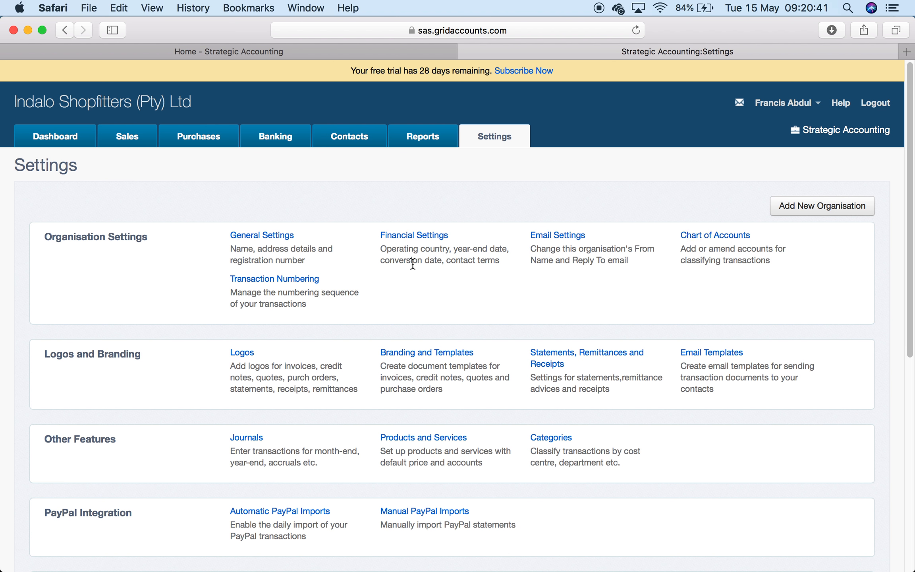
left_click(281, 284)
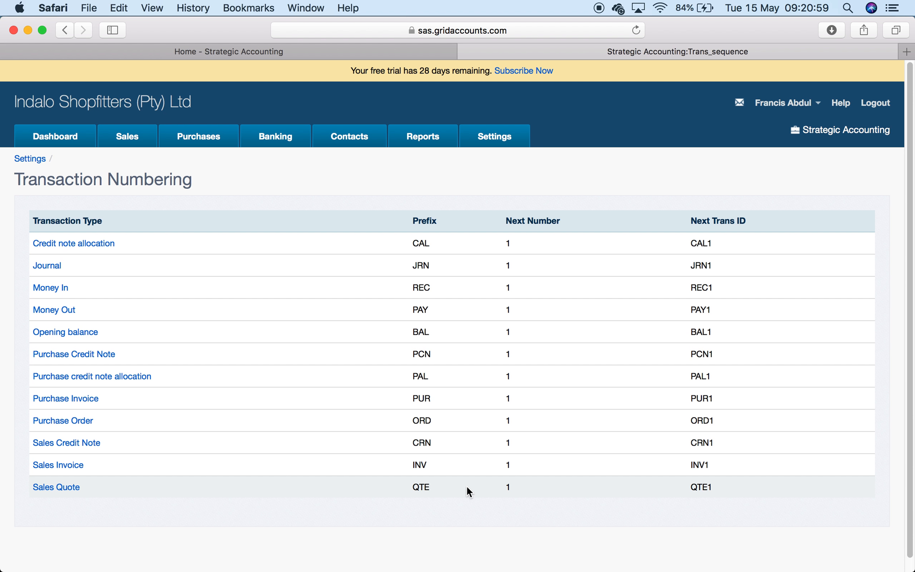
left_click(424, 140)
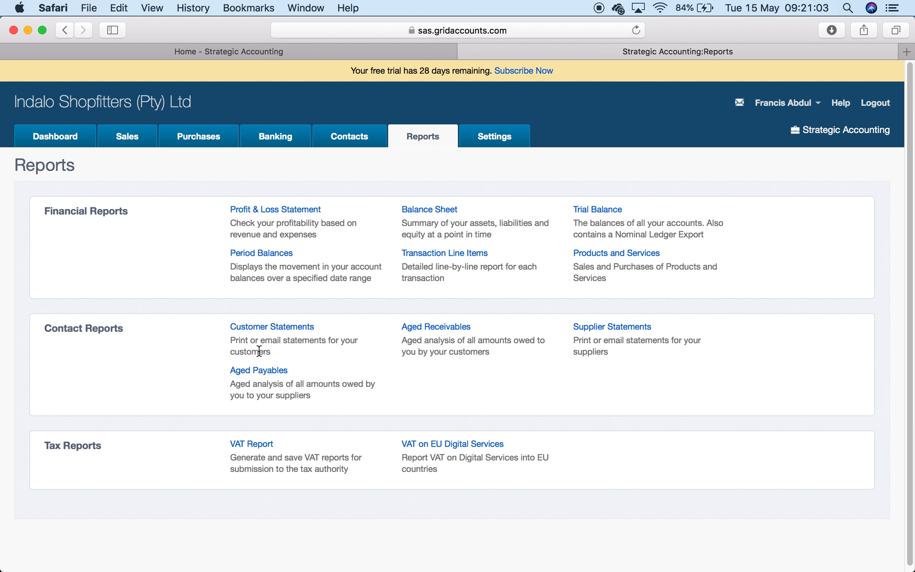
- View the empty Customer and Supplier Statements, then go to Settings and the Firefox help documentation
left_click(288, 327)
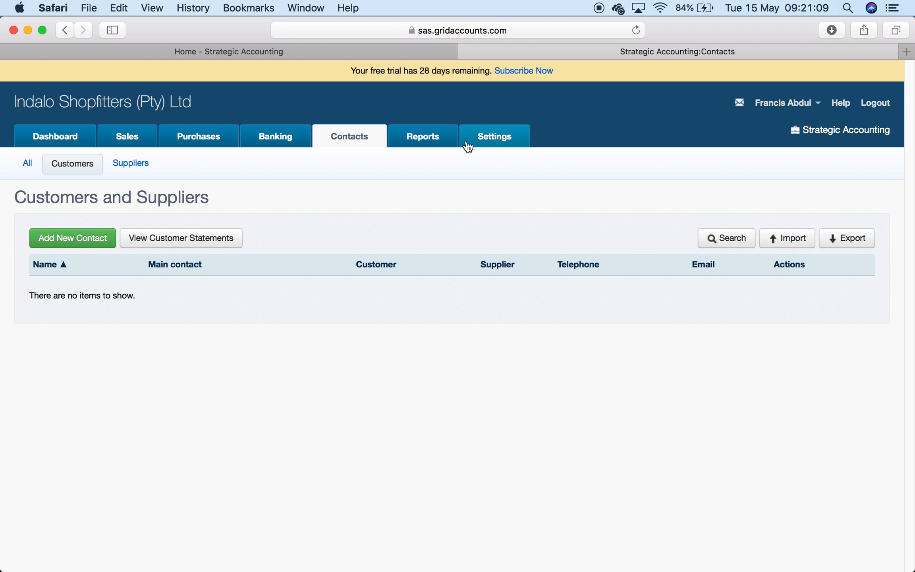
left_click(440, 142)
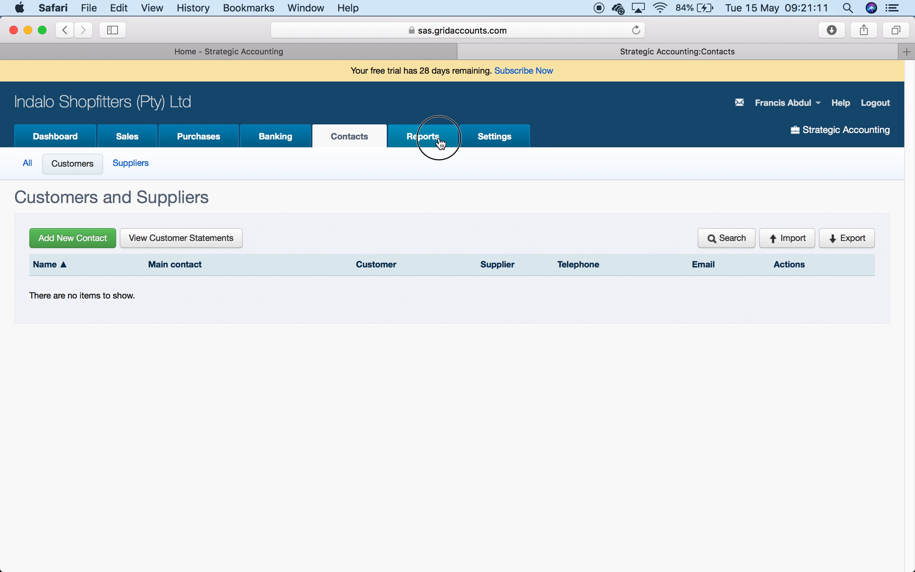
left_click(626, 329)
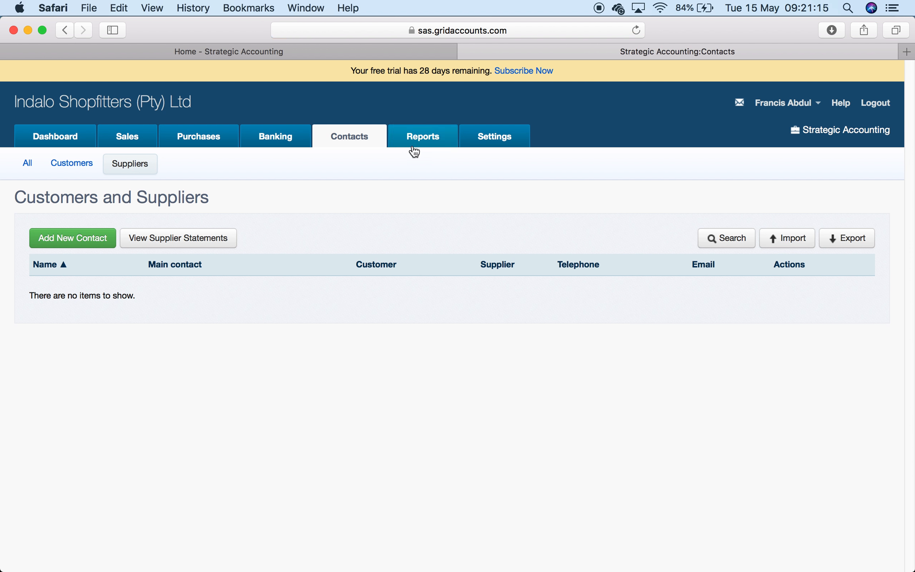
left_click(423, 141)
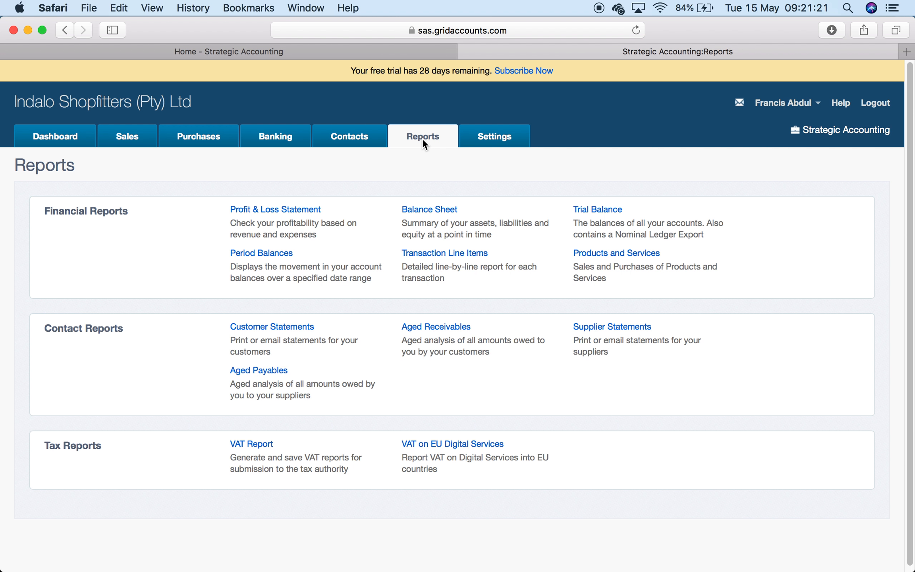
left_click(499, 137)
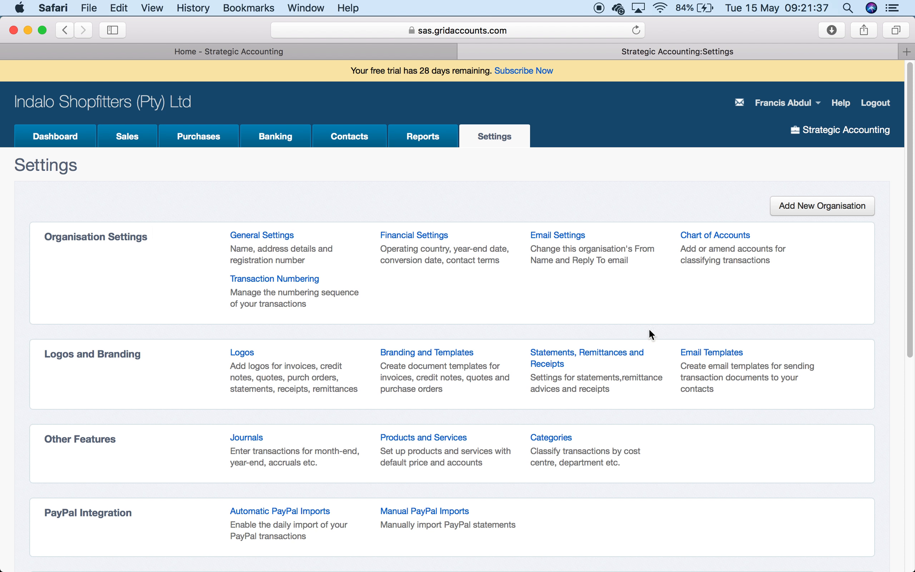
left_click(195, 558)
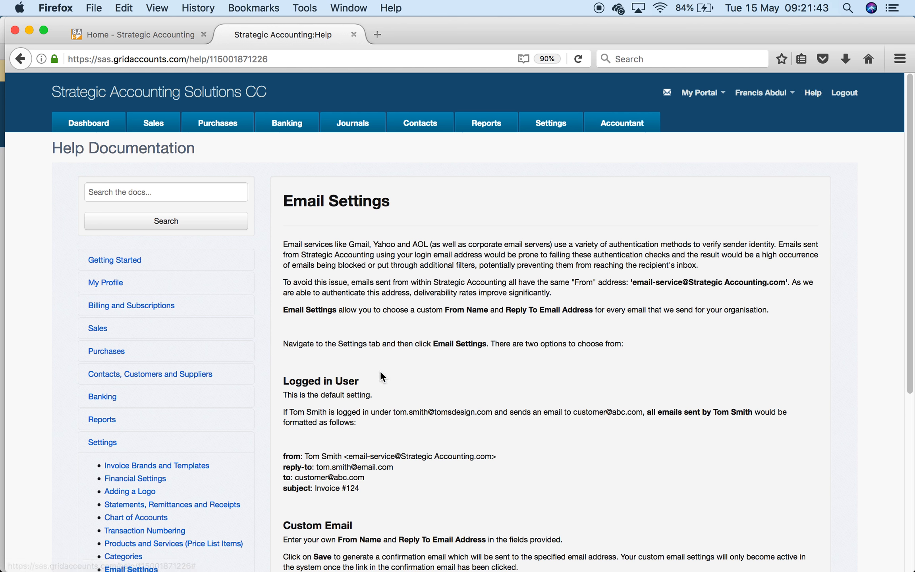
- Scroll through the Email Settings help article
scroll(380, 376, "down", 5)
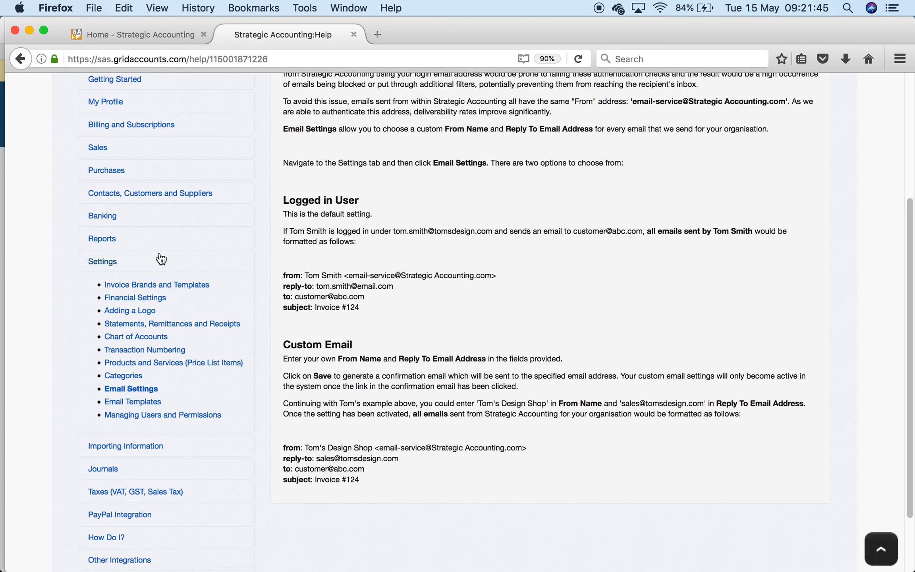
scroll(230, 190, "up", 8)
scroll(232, 187, "down", 6)
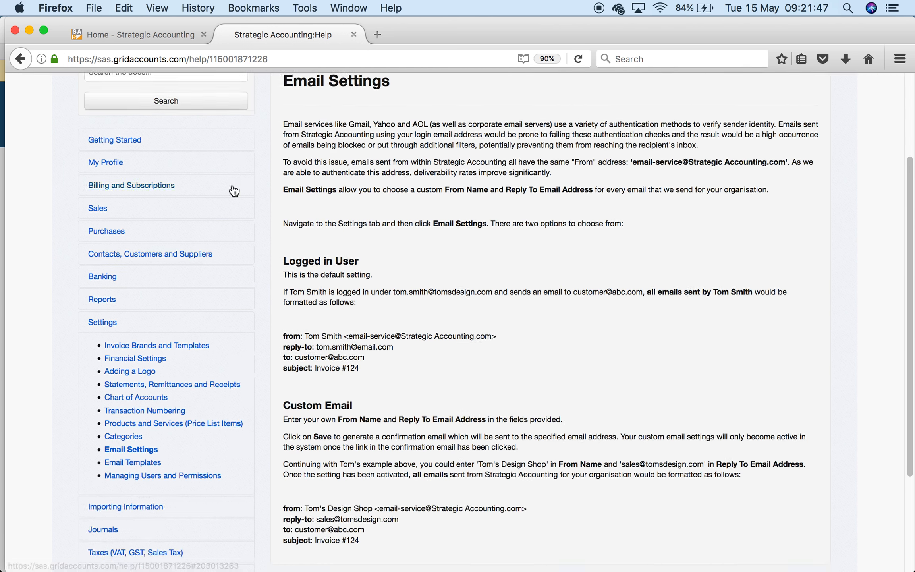
scroll(234, 191, "down", 2)
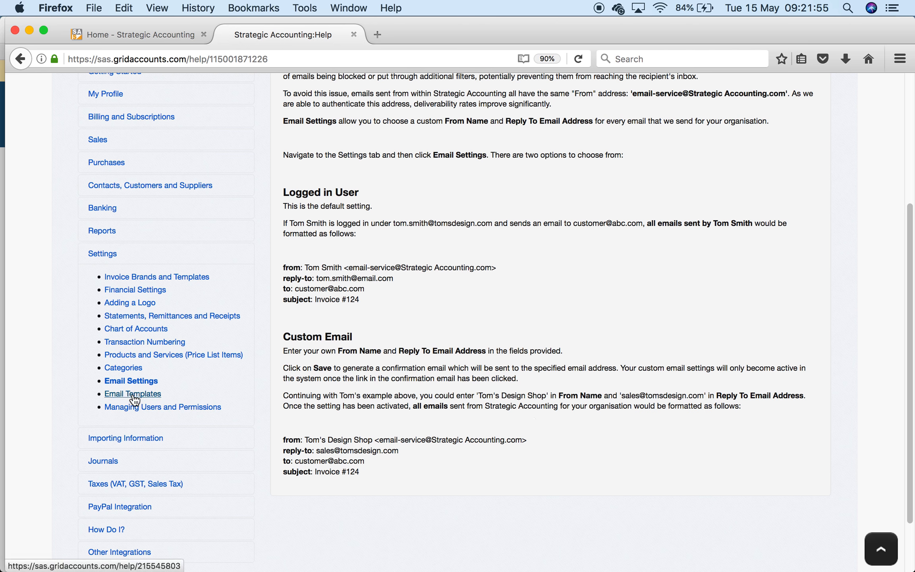
- Read the Chart of Accounts help article's account code numbering, then return to the Safari Settings page
left_click(148, 331)
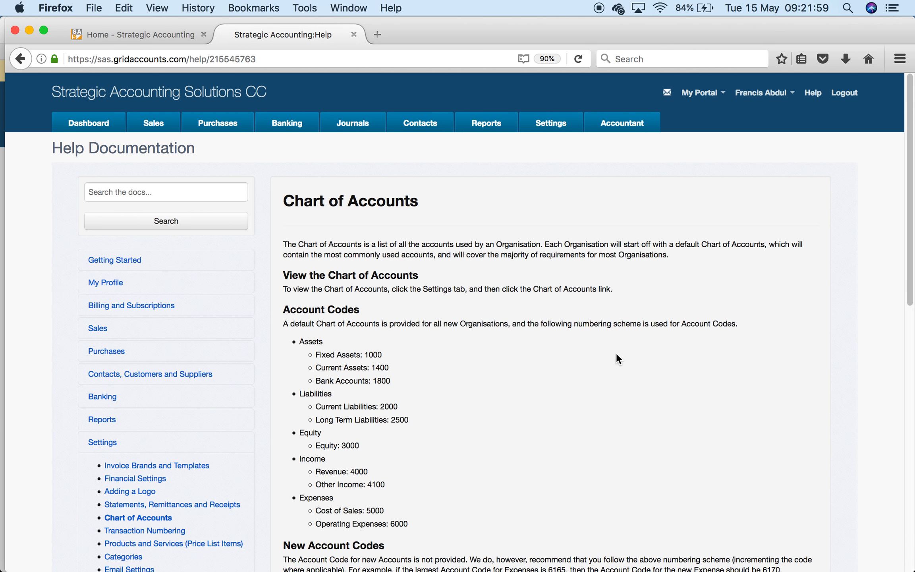
scroll(559, 408, "down", 5)
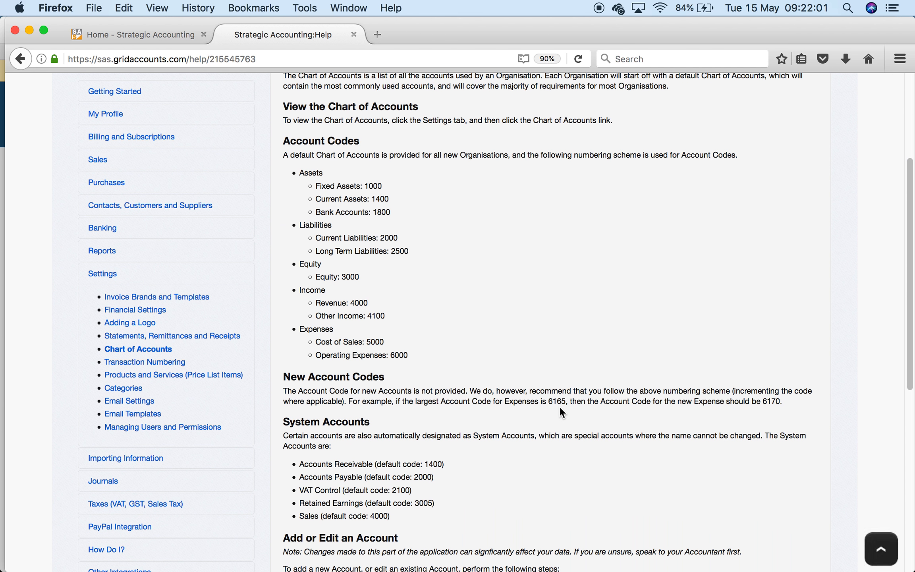
scroll(560, 407, "down", 7)
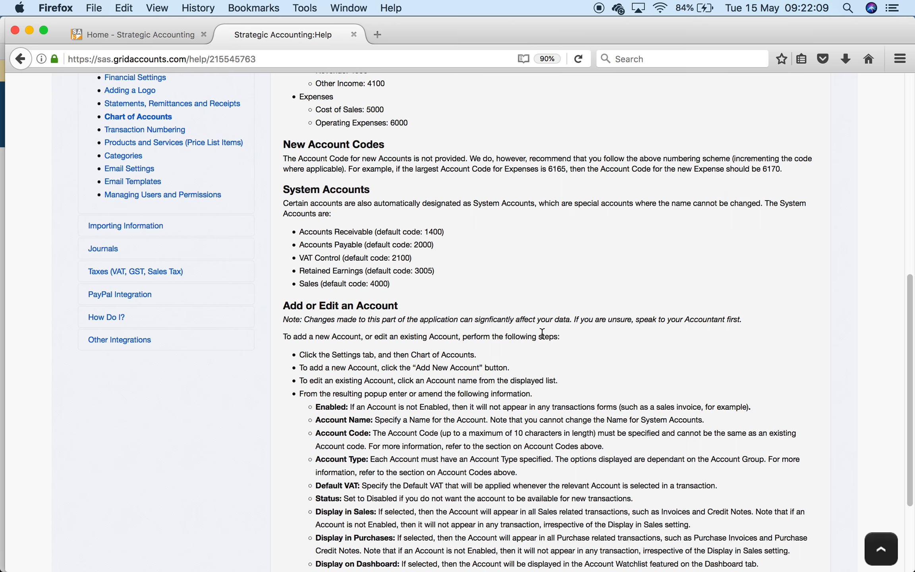
scroll(567, 387, "down", 4)
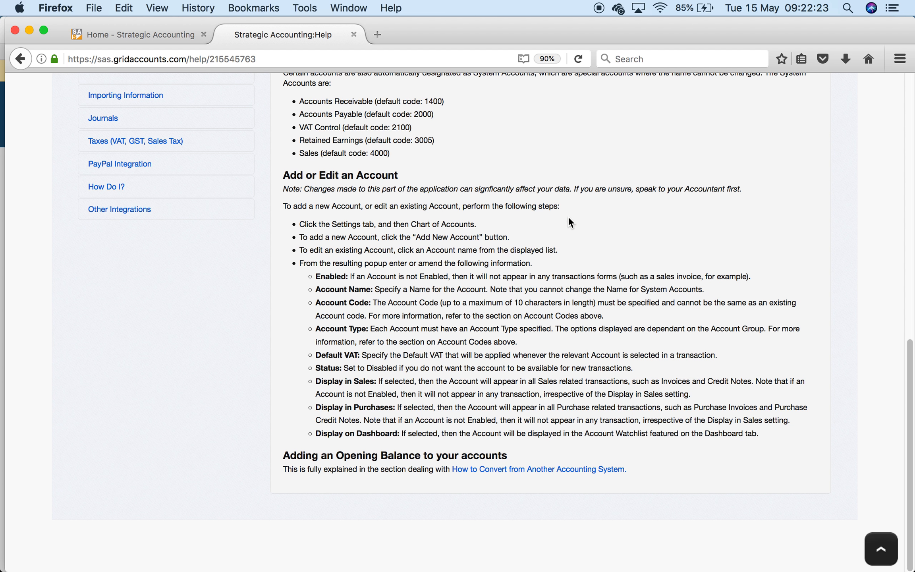
scroll(569, 218, "up", 10)
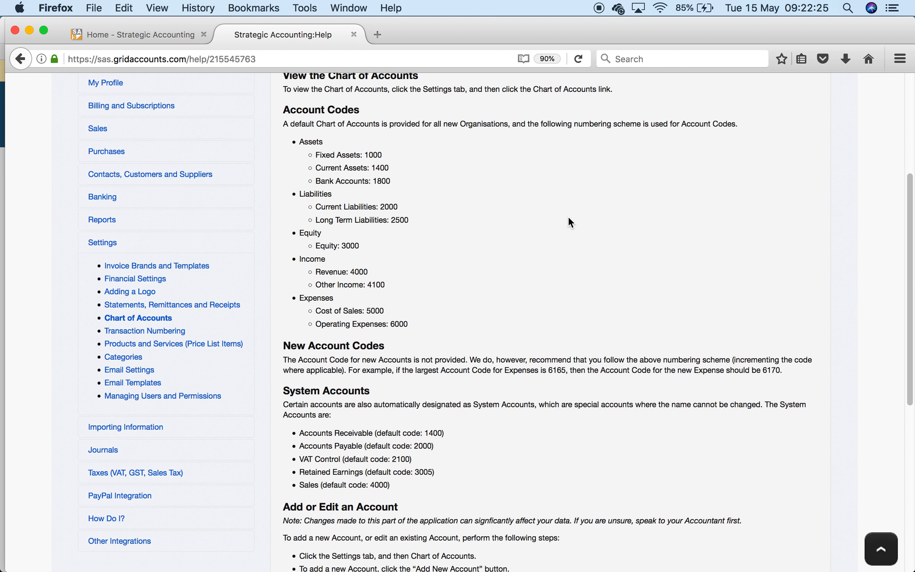
scroll(568, 218, "up", 4)
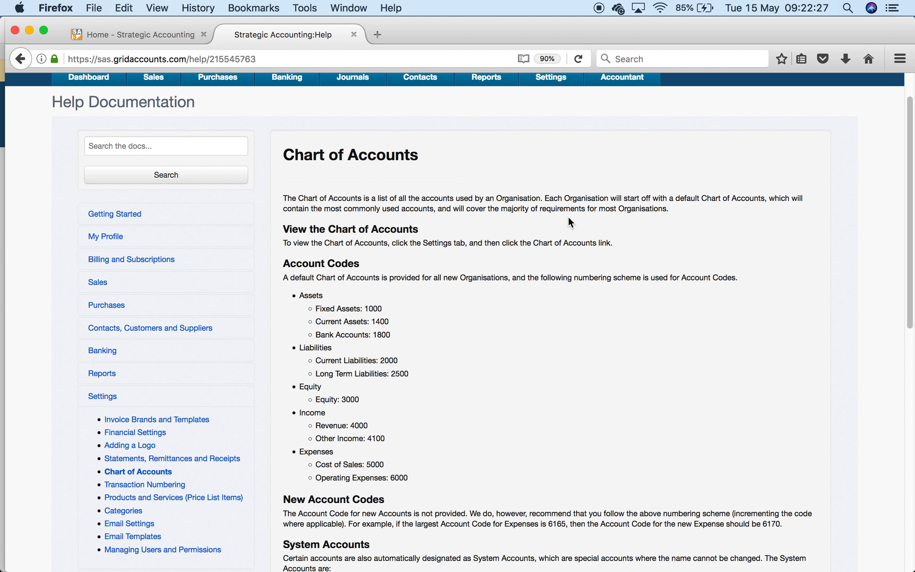
scroll(568, 218, "up", 1)
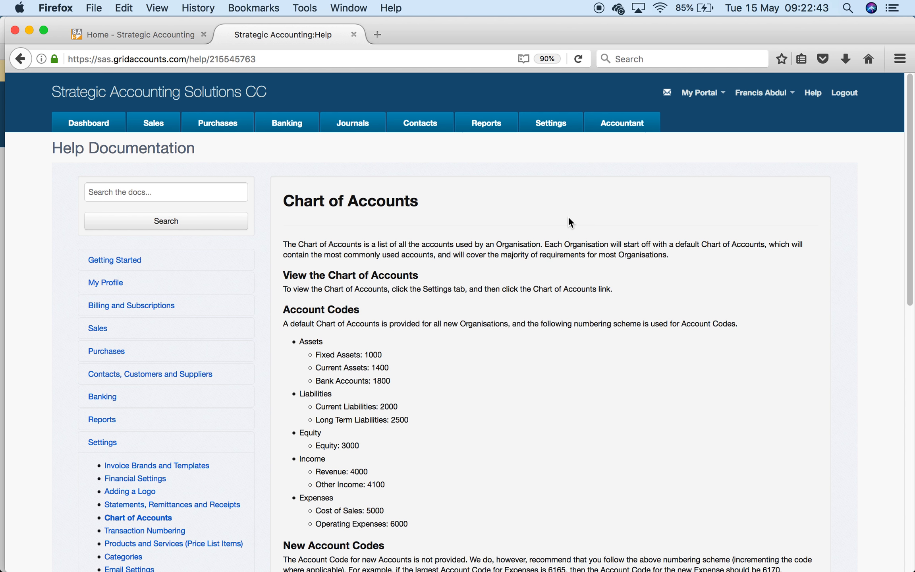
mouse_move(114, 566)
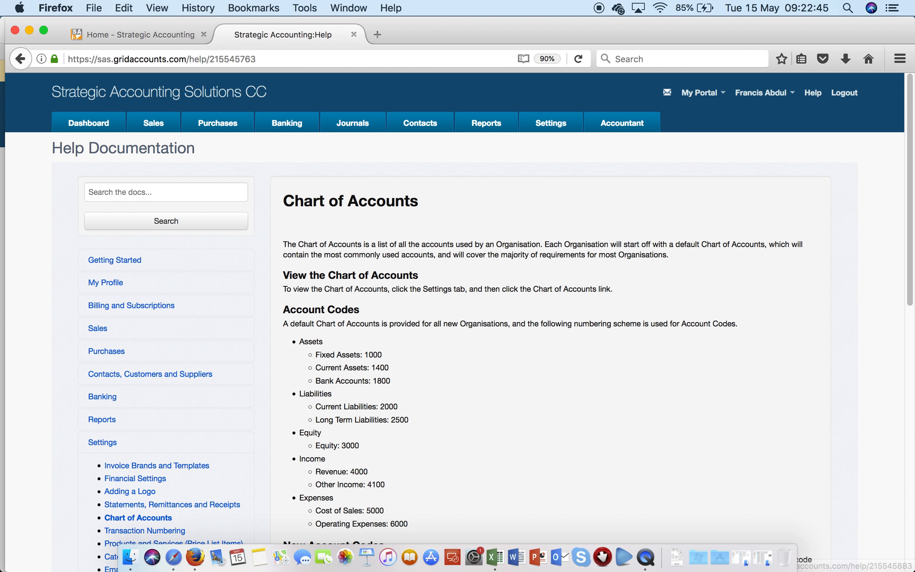
left_click(177, 561)
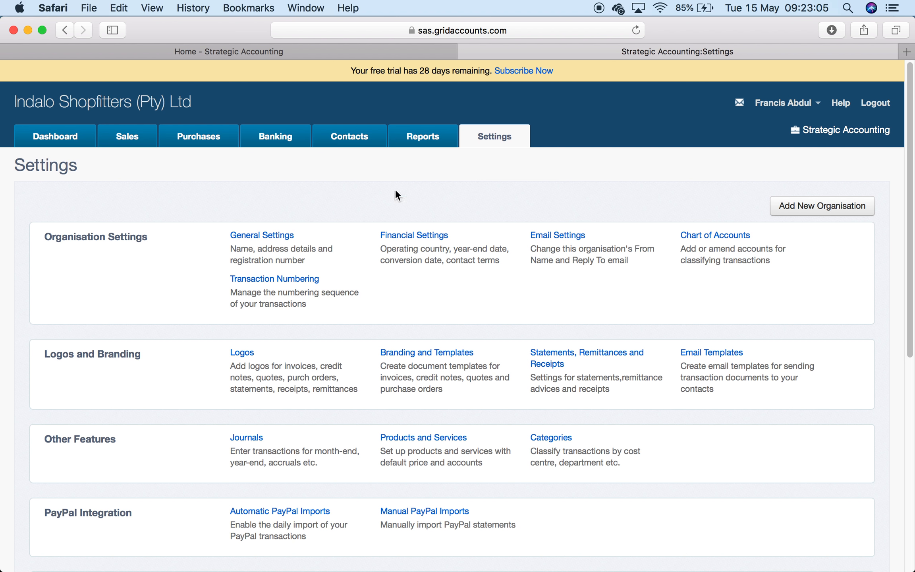
- Switch to the 'Home - Strategic Accounting' tab showing strategicaccounting.co.za
left_click(224, 49)
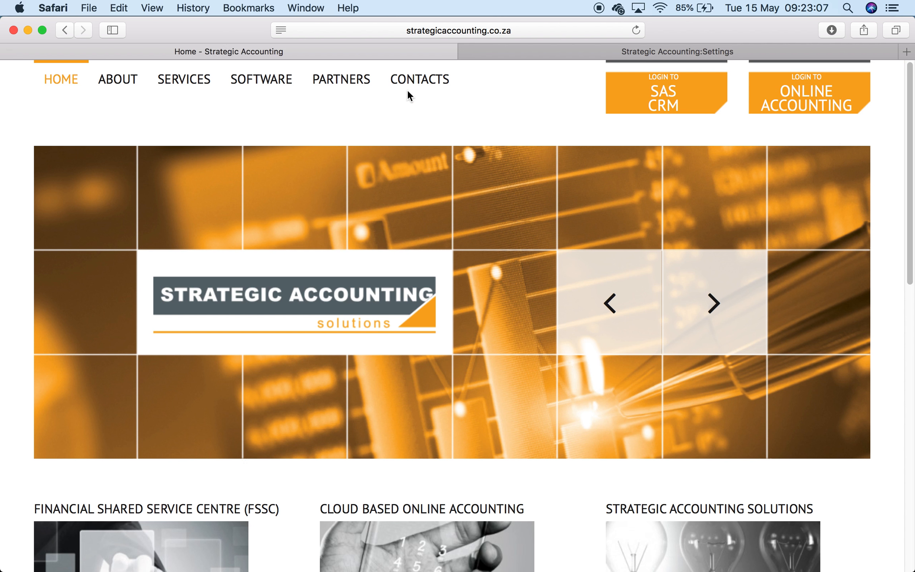
- Open the CONTACTS page and scroll through the map, contact info and contact form
left_click(427, 81)
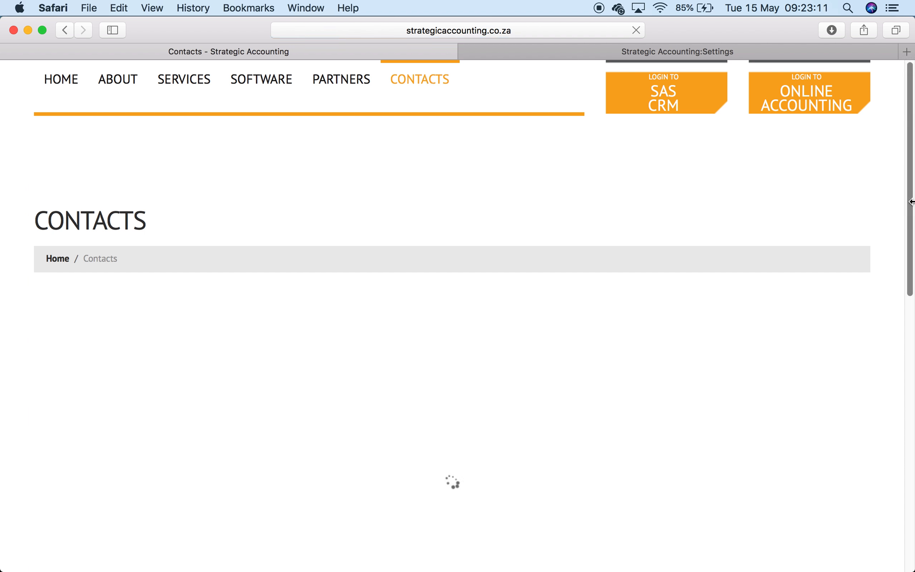
left_click_drag(912, 215, 903, 495)
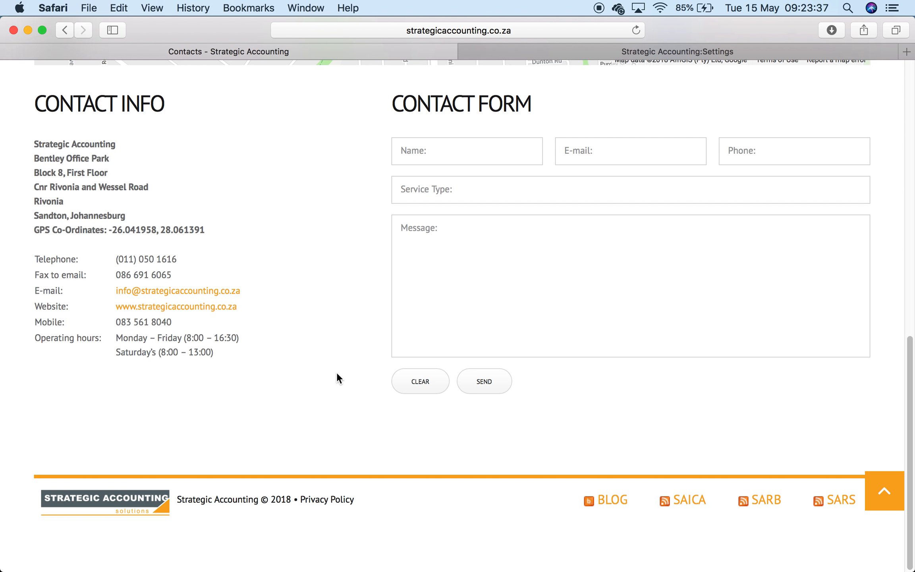
scroll(337, 373, "up", 10)
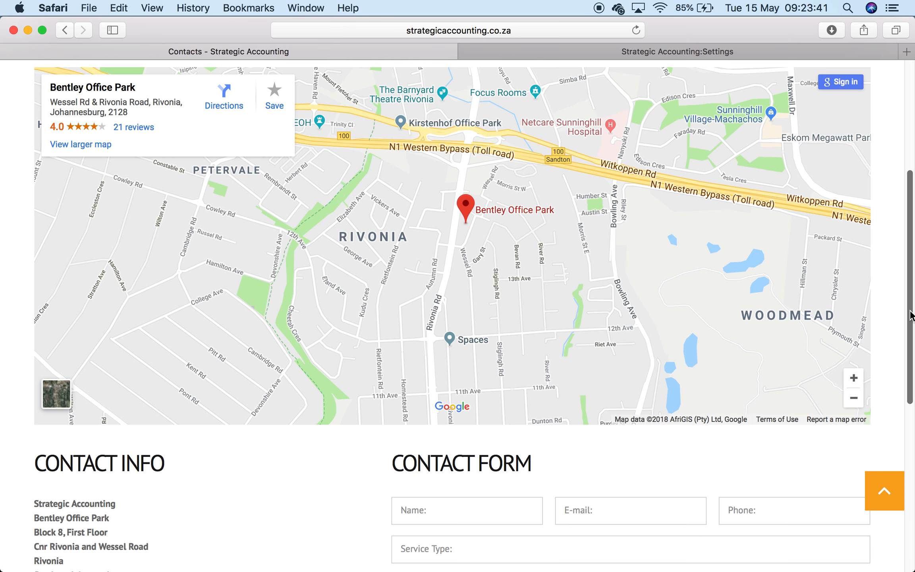
left_click_drag(907, 312, 895, 167)
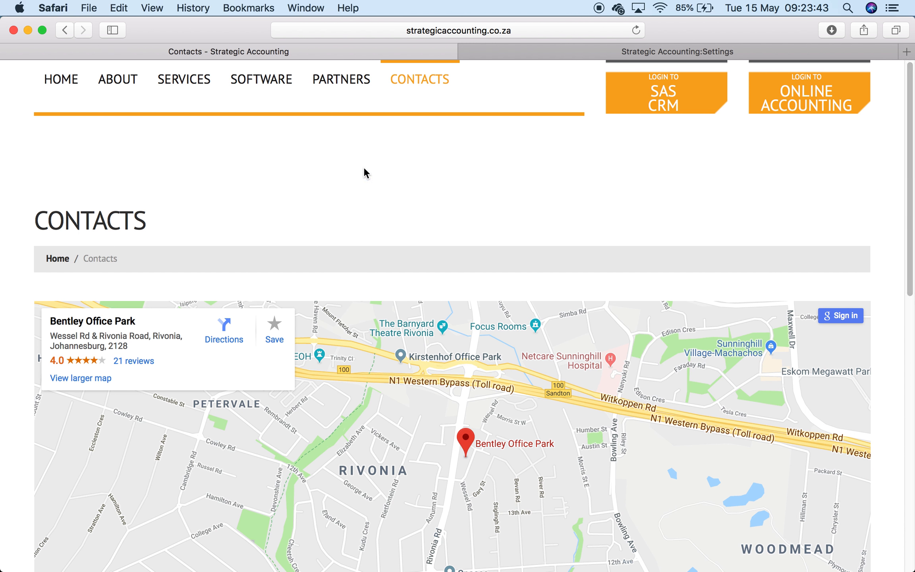